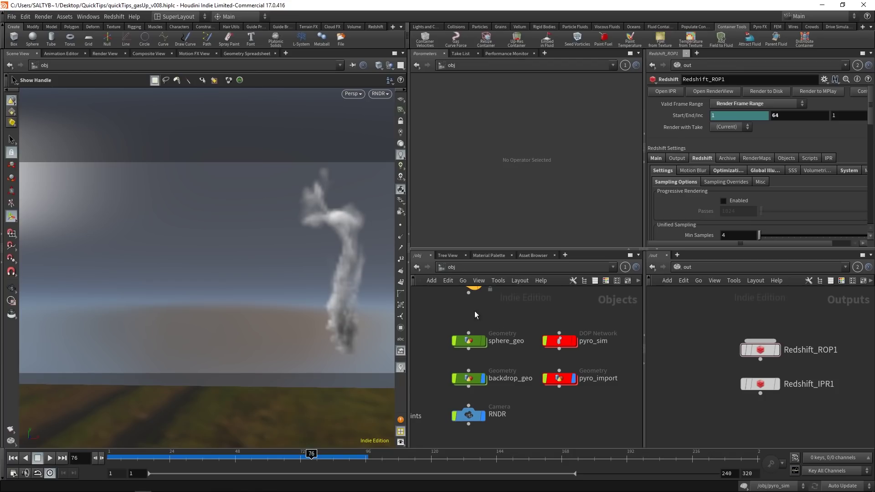
- Dive into pyro_sim and inspect the seven gas disturbance/turbulence nodes and the Pyro Solver
{"action": "left_click", "coordinate": [468, 341]}
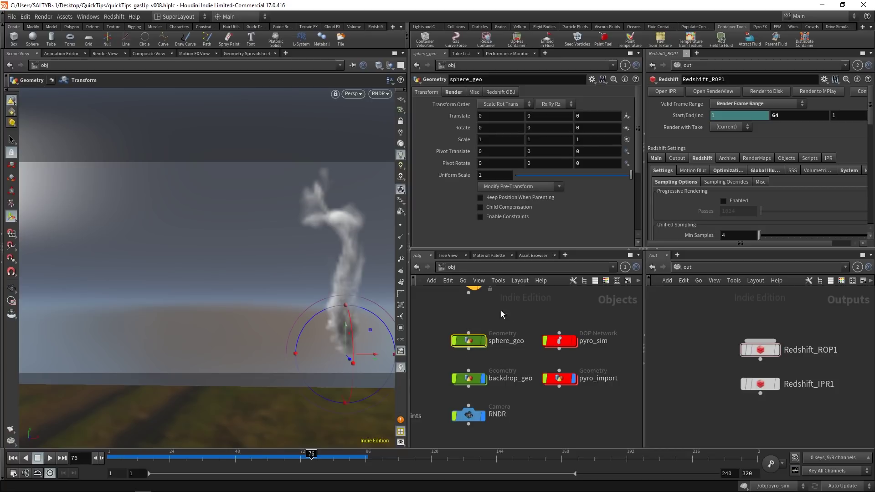
{"action": "double_click", "coordinate": [560, 341]}
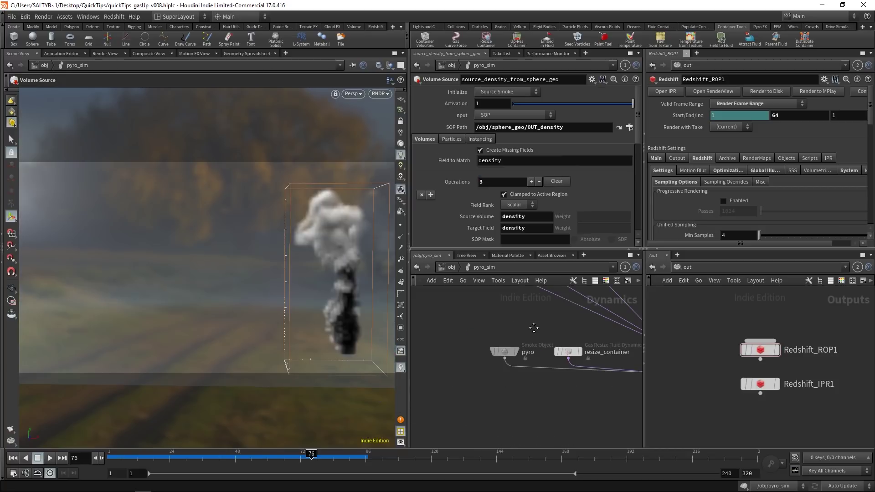
{"action": "scroll", "coordinate": [461, 346], "scroll_direction": "down", "scroll_amount": 6}
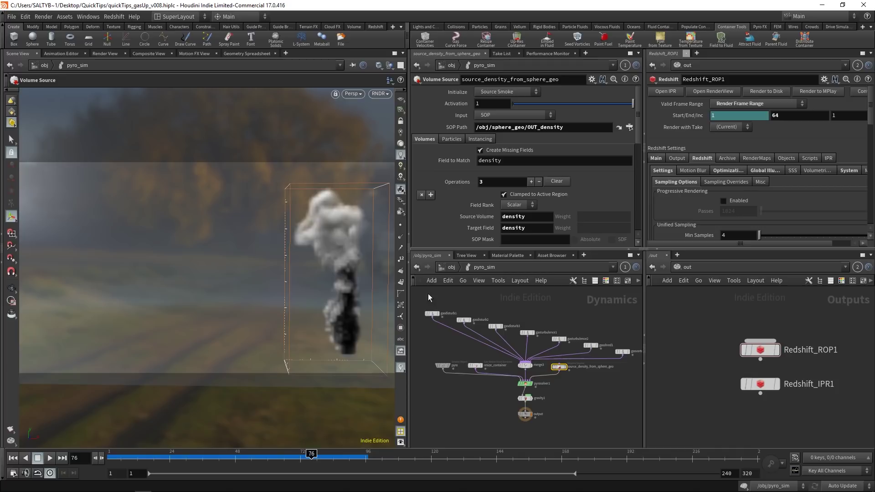
{"action": "left_click_drag", "start_coordinate": [428, 293], "coordinate": [633, 358]}
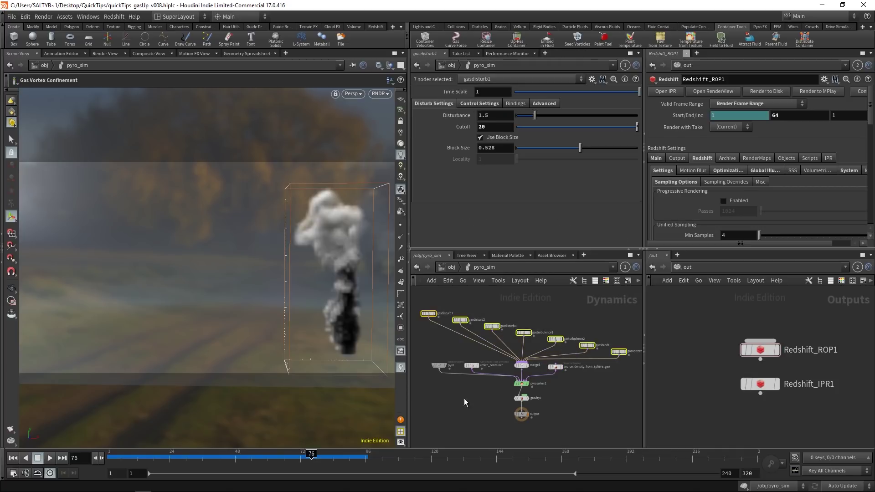
{"action": "scroll", "coordinate": [514, 415], "scroll_direction": "up", "scroll_amount": 5}
{"action": "left_click", "coordinate": [564, 349]}
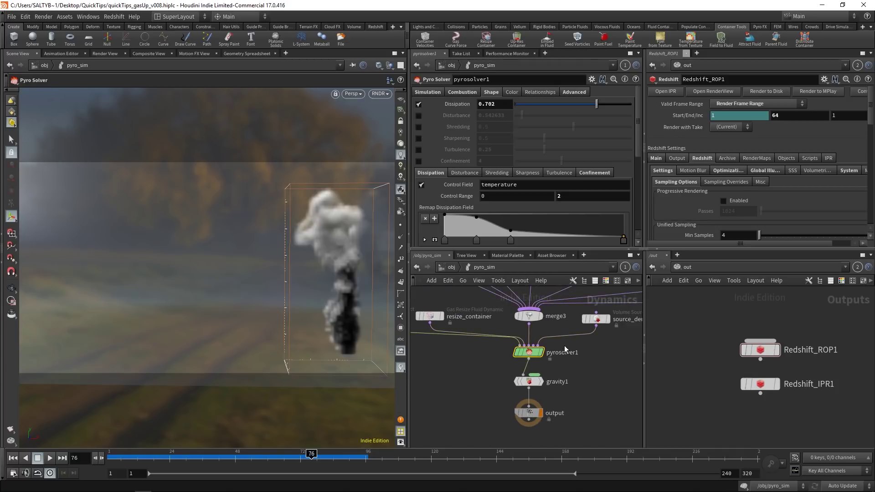
- Scrub the simulation from frame 31 to about frame 75, then bring the pyro smoke object into view
{"action": "left_click", "coordinate": [190, 454]}
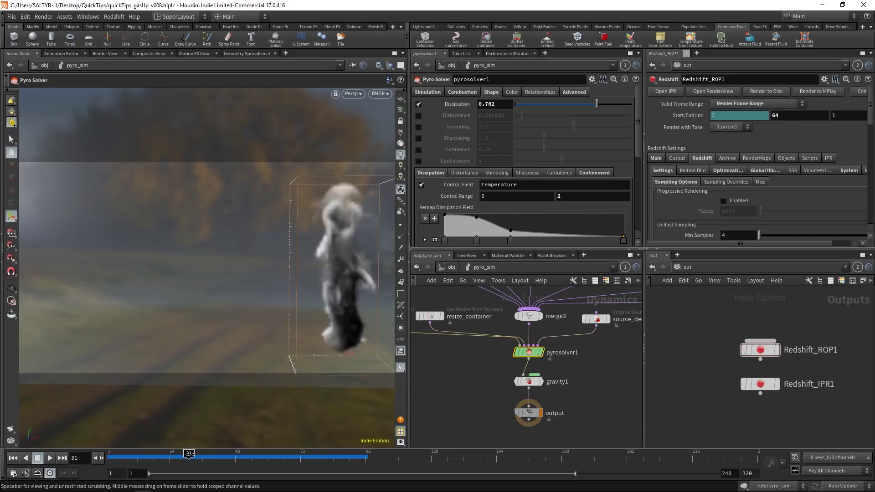
{"action": "left_click_drag", "start_coordinate": [190, 454], "coordinate": [319, 455]}
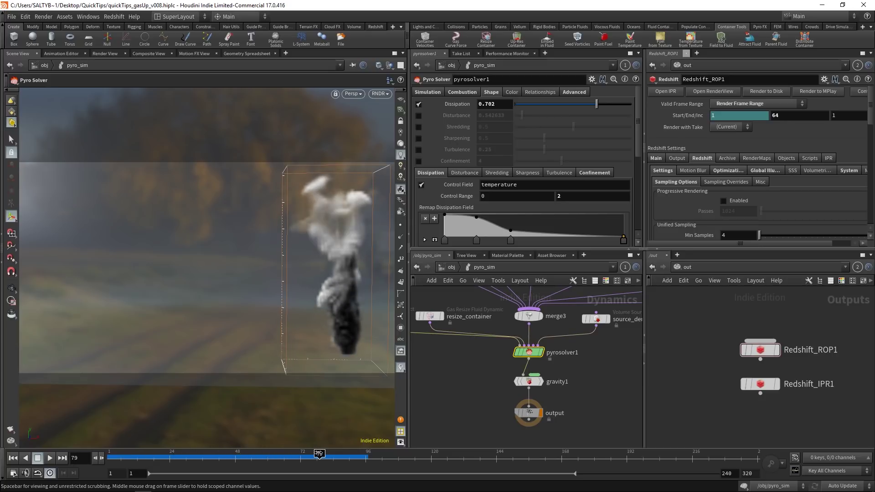
{"action": "middle_click_drag", "start_coordinate": [477, 365], "coordinate": [553, 392]}
{"action": "left_click", "coordinate": [442, 343]}
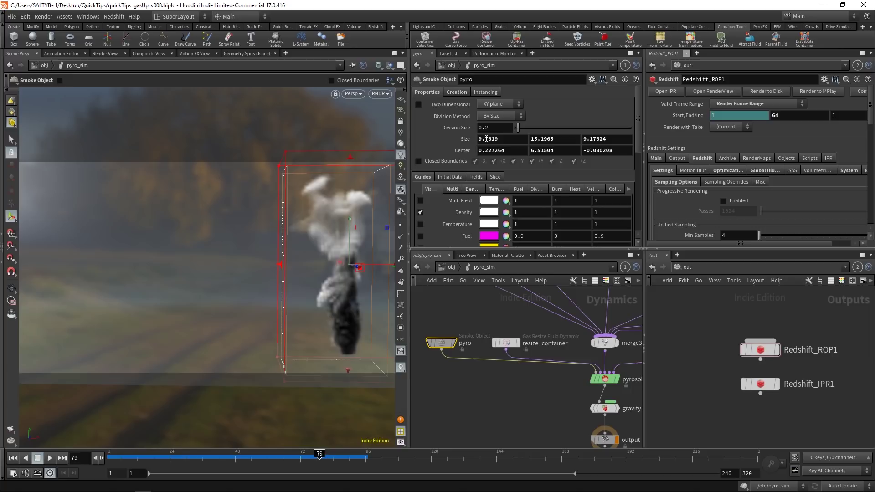
{"action": "middle_click_drag", "start_coordinate": [456, 314], "coordinate": [484, 328]}
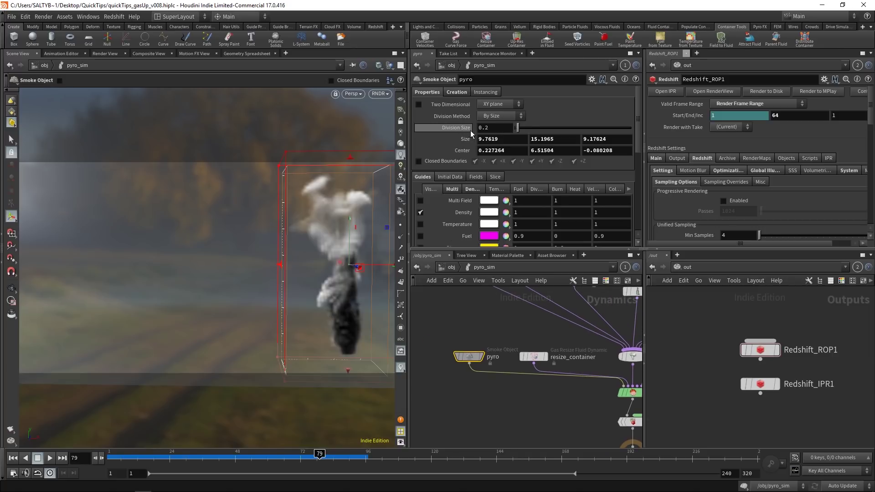
{"action": "mouse_move", "coordinate": [467, 131]}
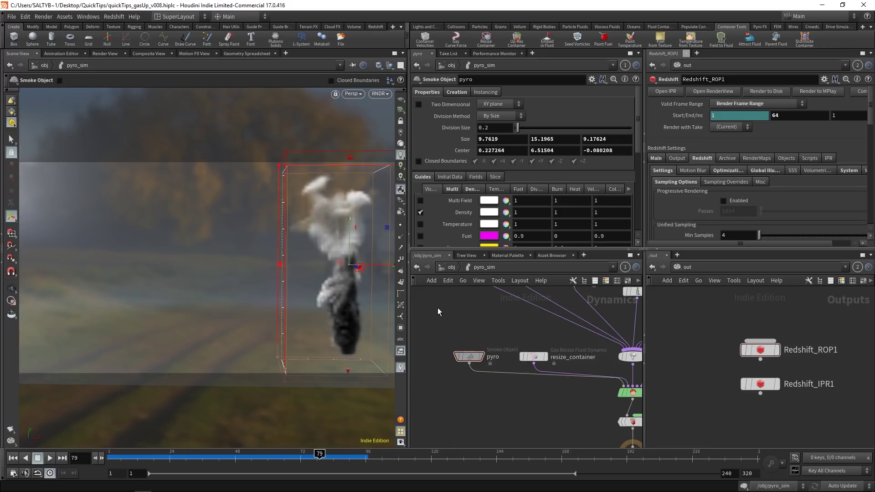
{"action": "middle_click_drag", "start_coordinate": [452, 310], "coordinate": [482, 316]}
{"action": "left_click_drag", "start_coordinate": [454, 320], "coordinate": [519, 392]}
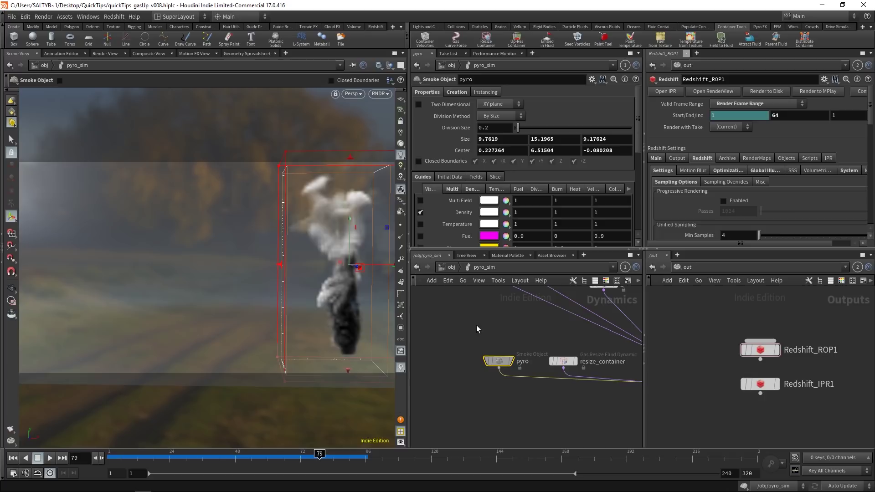
{"action": "left_click", "coordinate": [476, 329]}
- Create an up-res setup from the pyro container with the Up-Res Container shelf tool
{"action": "left_click", "coordinate": [516, 41]}
{"action": "left_click_drag", "start_coordinate": [243, 181], "coordinate": [292, 204]}
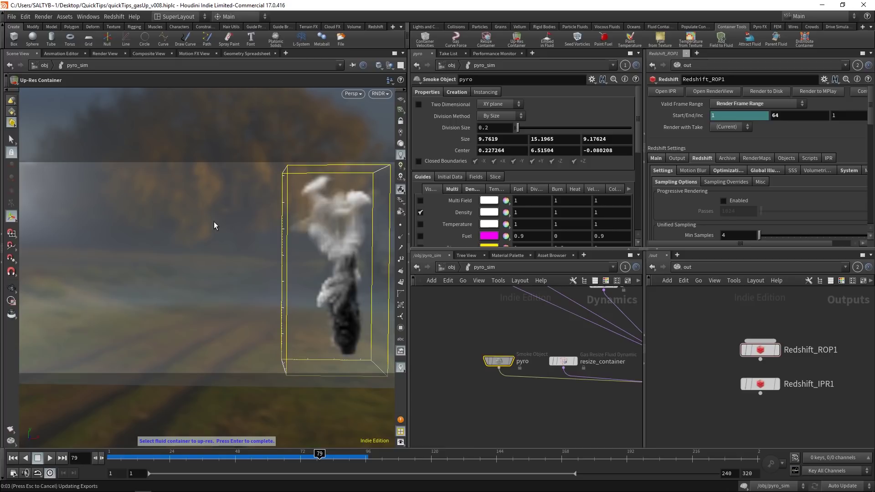
{"action": "key", "text": "Return"}
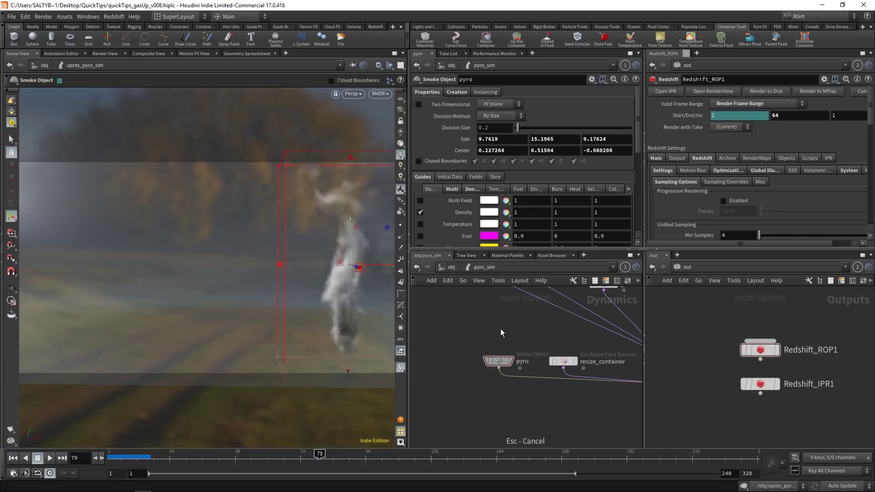
- At /obj, place upres_pyro_sim beside pyro_sim and uprespyro_import beneath it next to pyro_import
{"action": "left_click", "coordinate": [452, 267]}
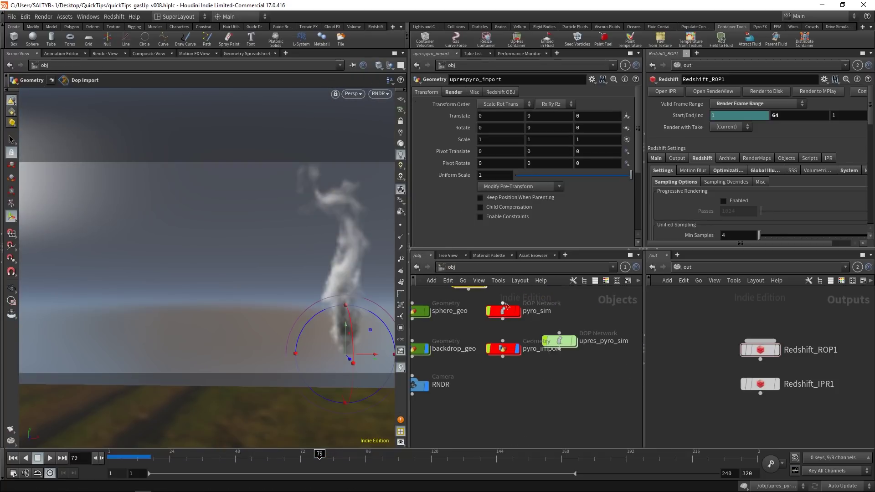
{"action": "left_click_drag", "start_coordinate": [568, 350], "coordinate": [584, 325]}
{"action": "left_click_drag", "start_coordinate": [446, 303], "coordinate": [572, 370]}
{"action": "middle_click_drag", "start_coordinate": [544, 349], "coordinate": [502, 338]}
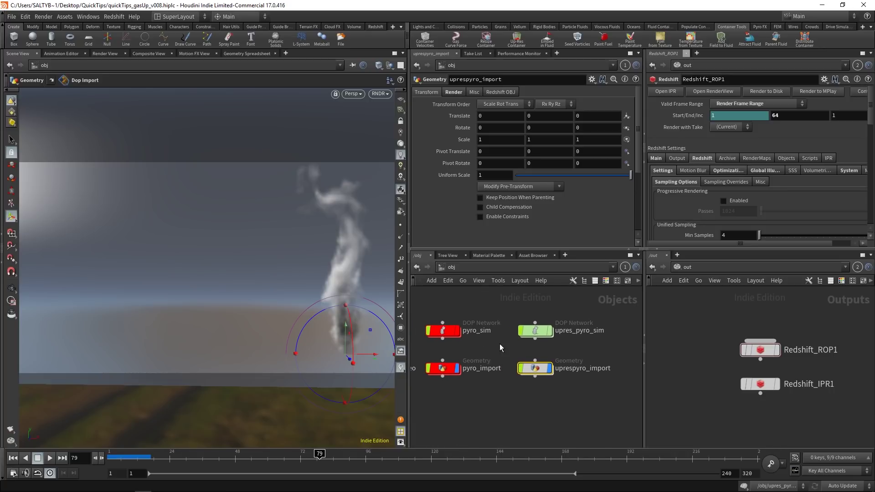
{"action": "left_click", "coordinate": [519, 333]}
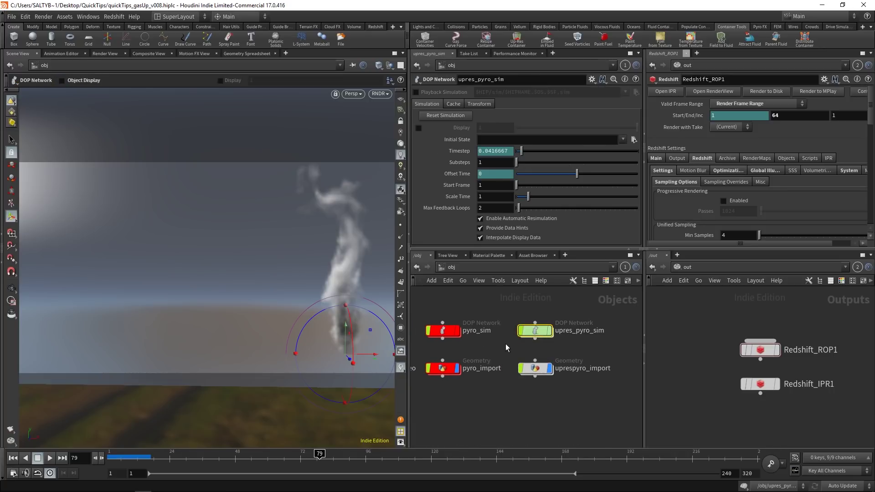
{"action": "middle_click_drag", "start_coordinate": [576, 347], "coordinate": [584, 348]}
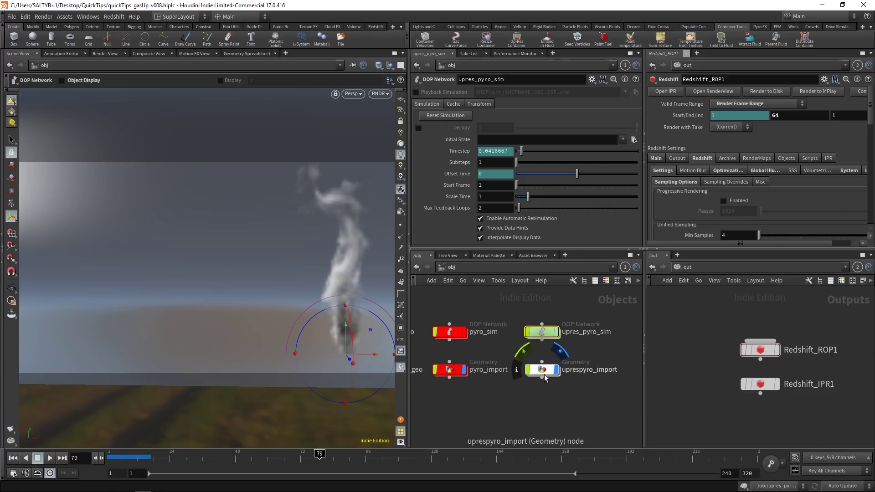
- Inside upres_pyro_sim, select the uprespyro smoke object (division size 0.1) and return to frame 1
{"action": "double_click", "coordinate": [539, 334]}
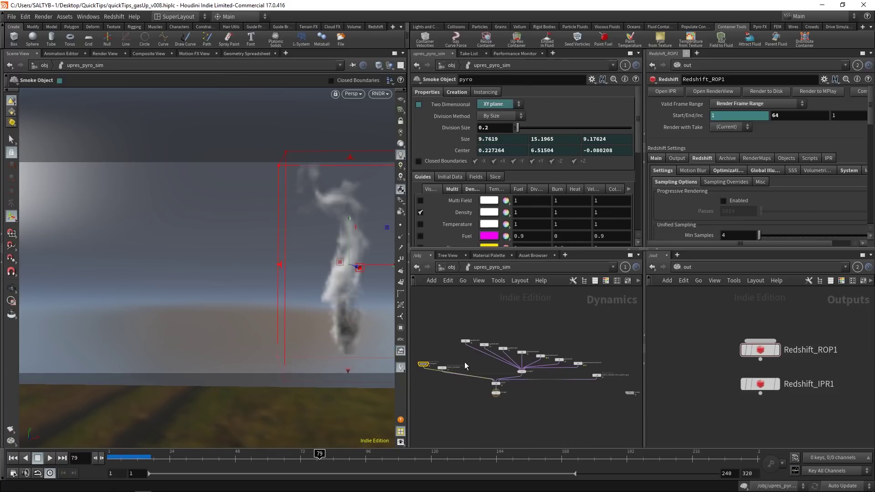
{"action": "middle_click_drag", "start_coordinate": [464, 361], "coordinate": [496, 343]}
{"action": "left_click", "coordinate": [482, 353]}
{"action": "key", "text": "Escape"}
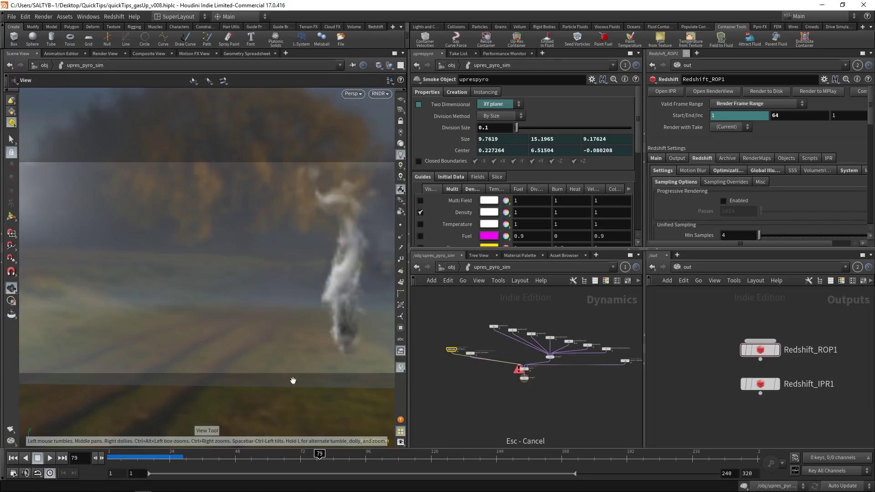
{"action": "left_click", "coordinate": [13, 458]}
- Move resize_container and uprespyro closer to upres, then auto-layout the network with L
{"action": "middle_click_drag", "start_coordinate": [498, 351], "coordinate": [483, 337]}
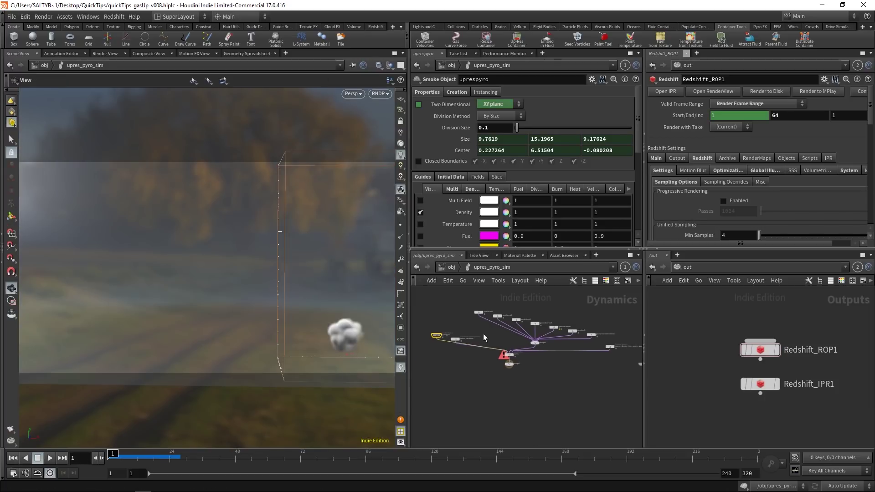
{"action": "scroll", "coordinate": [501, 338], "scroll_direction": "up", "scroll_amount": 3}
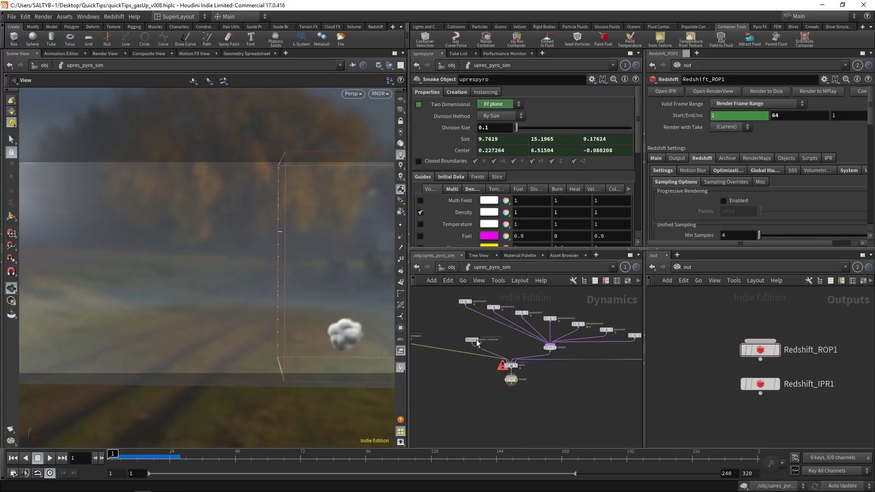
{"action": "left_click_drag", "start_coordinate": [477, 340], "coordinate": [492, 345]}
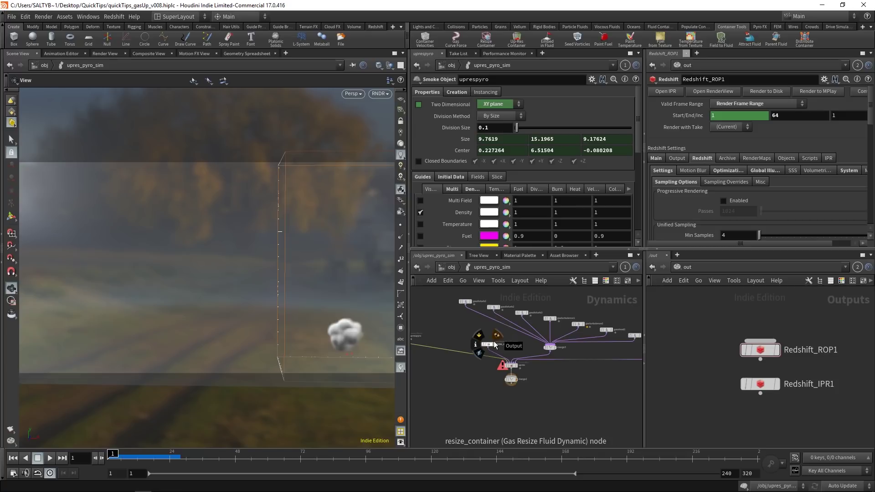
{"action": "scroll", "coordinate": [474, 327], "scroll_direction": "up", "scroll_amount": 2}
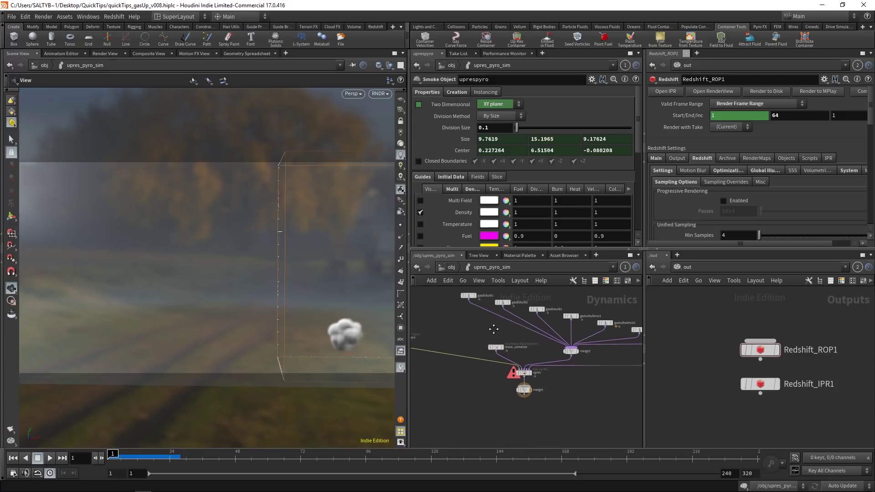
{"action": "middle_click_drag", "start_coordinate": [493, 329], "coordinate": [441, 308]}
{"action": "middle_click_drag", "start_coordinate": [379, 333], "coordinate": [479, 335]}
{"action": "left_click_drag", "start_coordinate": [428, 333], "coordinate": [540, 349]}
{"action": "key", "text": "l"}
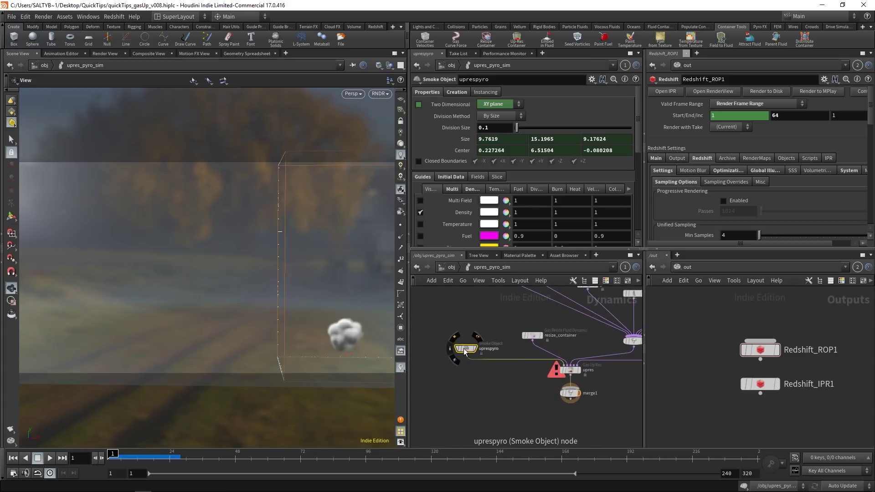
{"action": "mouse_move", "coordinate": [473, 351]}
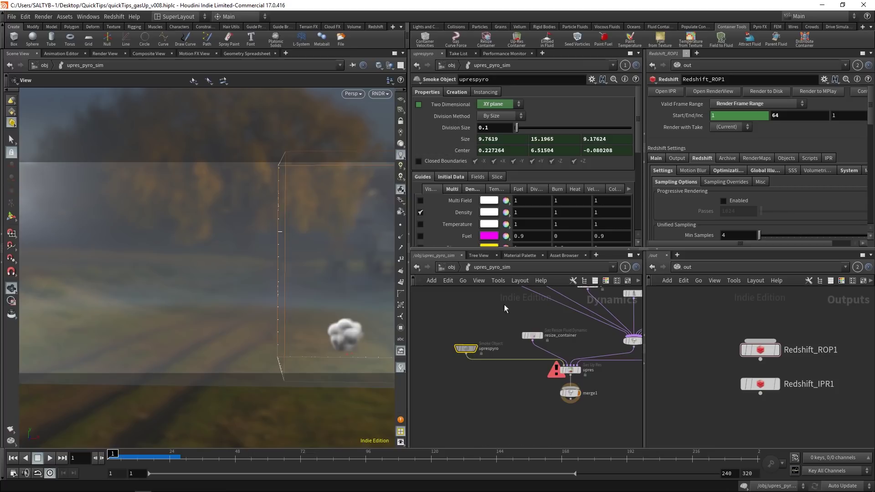
{"action": "scroll", "coordinate": [476, 359], "scroll_direction": "up", "scroll_amount": 3}
- Review the upres node's settings, then go back up to the object level
{"action": "middle_click_drag", "start_coordinate": [488, 351], "coordinate": [442, 351]}
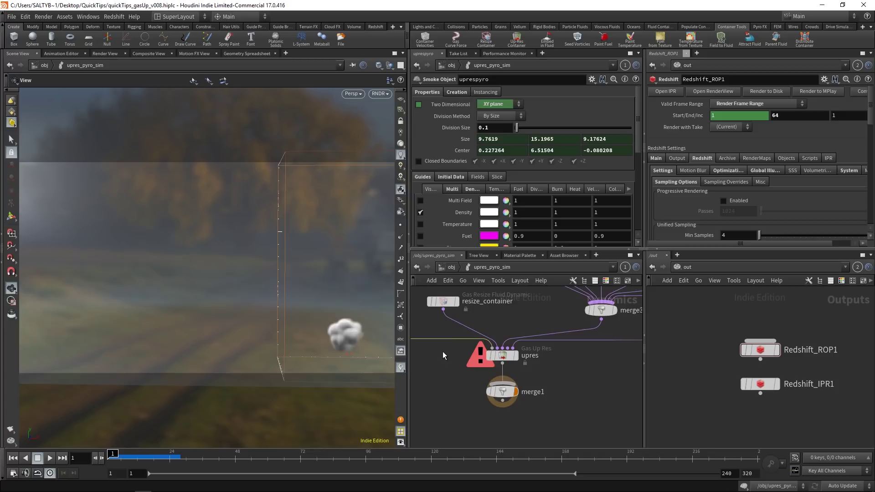
{"action": "left_click", "coordinate": [506, 356]}
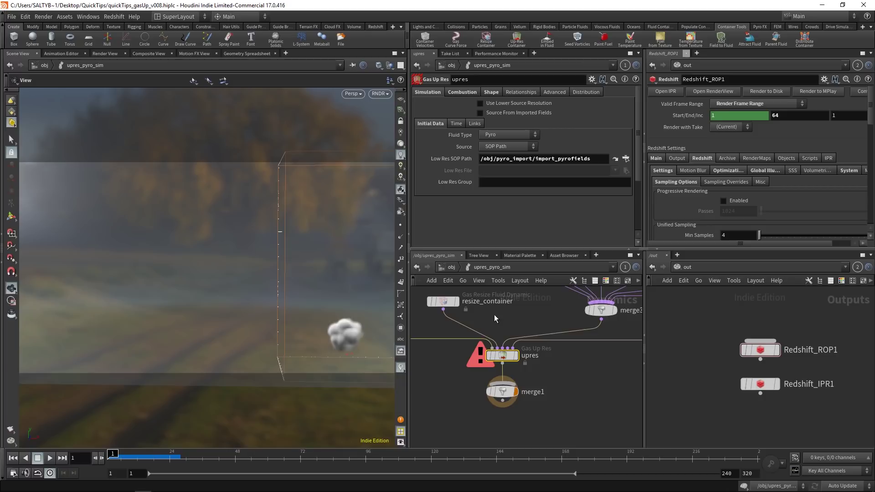
{"action": "left_click", "coordinate": [451, 267]}
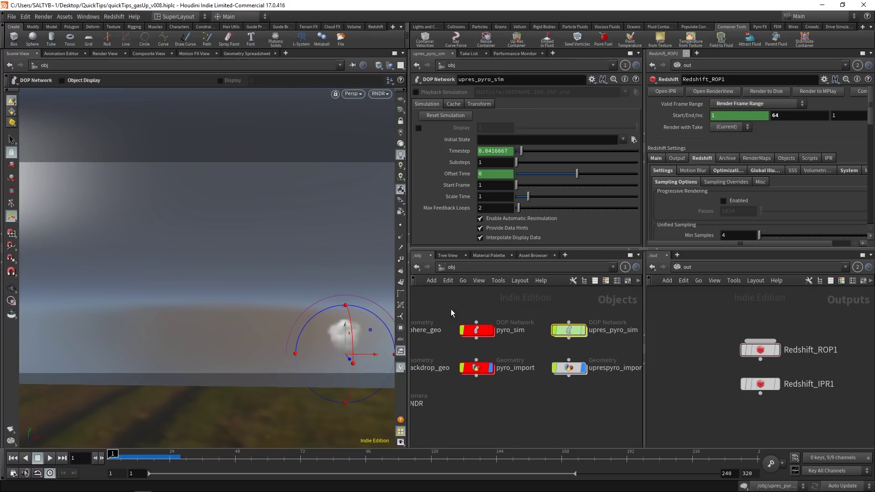
- Inside pyro_import, make file1 the displayed and rendered output
{"action": "left_click", "coordinate": [477, 369]}
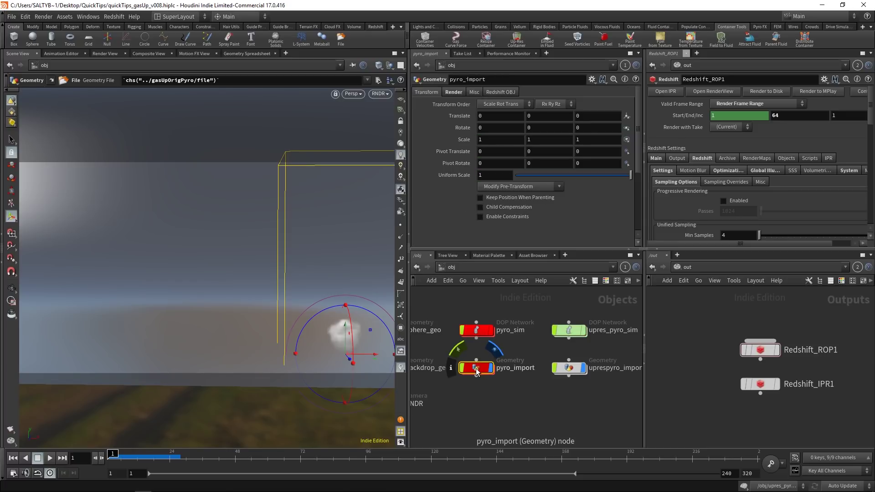
{"action": "double_click", "coordinate": [477, 370]}
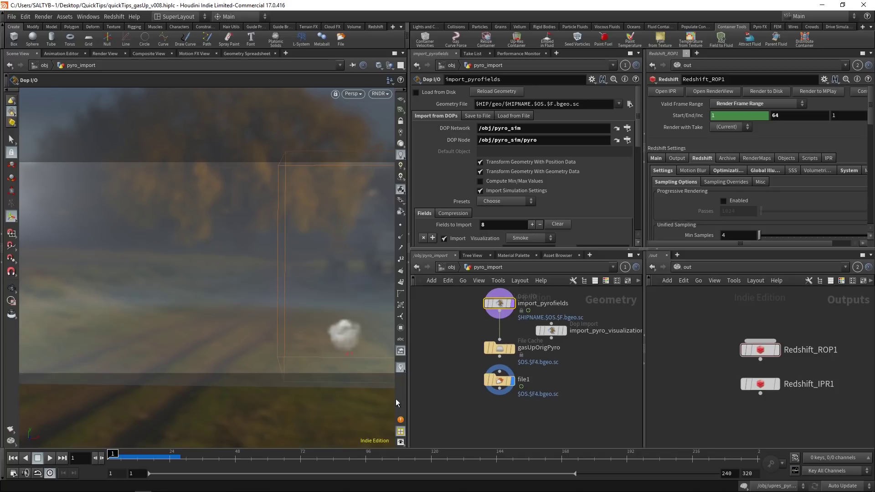
{"action": "left_click", "coordinate": [513, 383]}
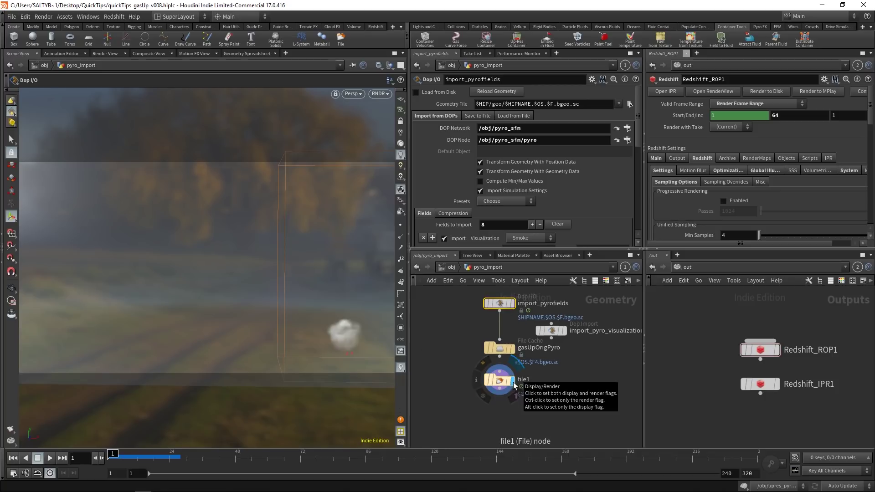
{"action": "left_click", "coordinate": [452, 268]}
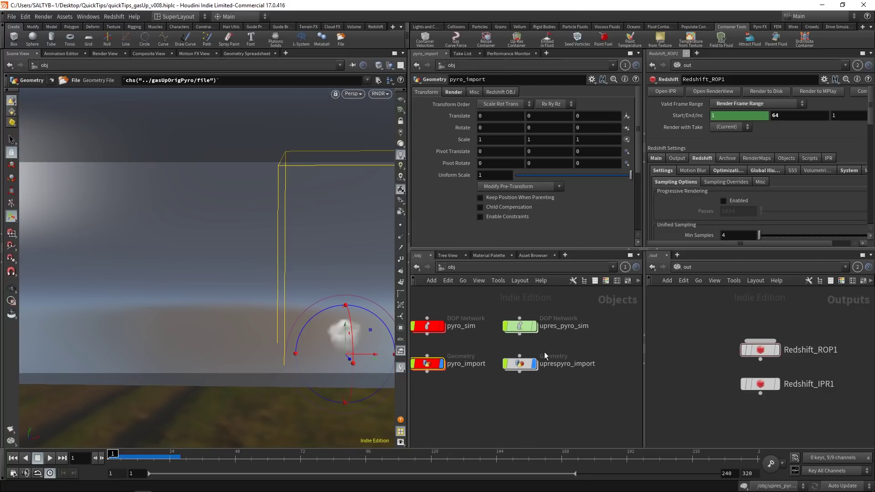
- Check uprespyro_import, then set the upres node's Low Res SOP Path to /obj/pyro_import/file1
{"action": "left_click", "coordinate": [521, 364]}
{"action": "double_click", "coordinate": [521, 364]}
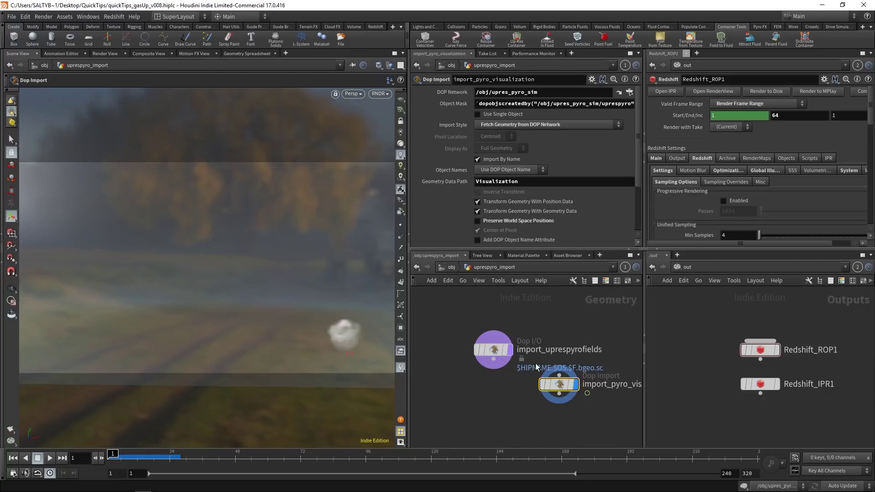
{"action": "left_click", "coordinate": [452, 268]}
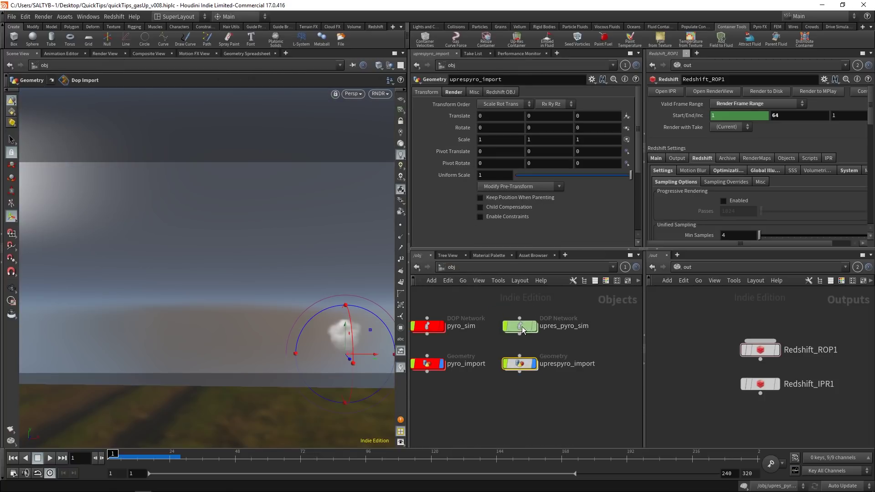
{"action": "double_click", "coordinate": [522, 329]}
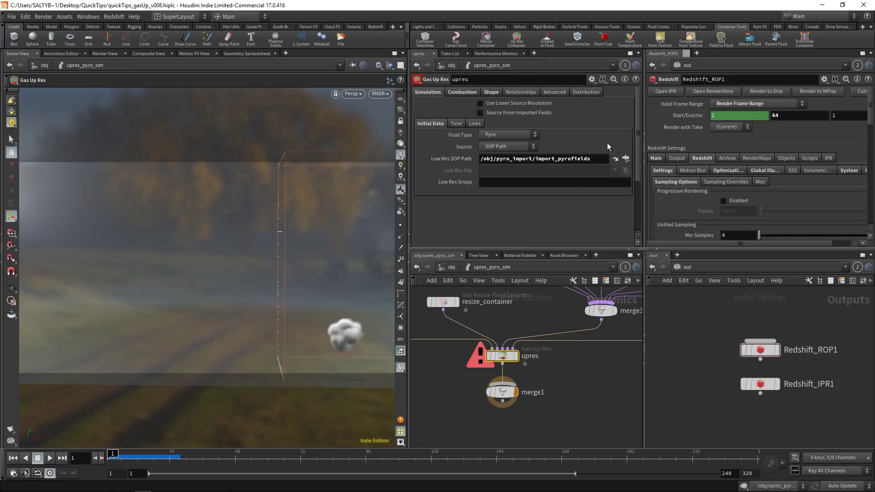
{"action": "left_click", "coordinate": [627, 159]}
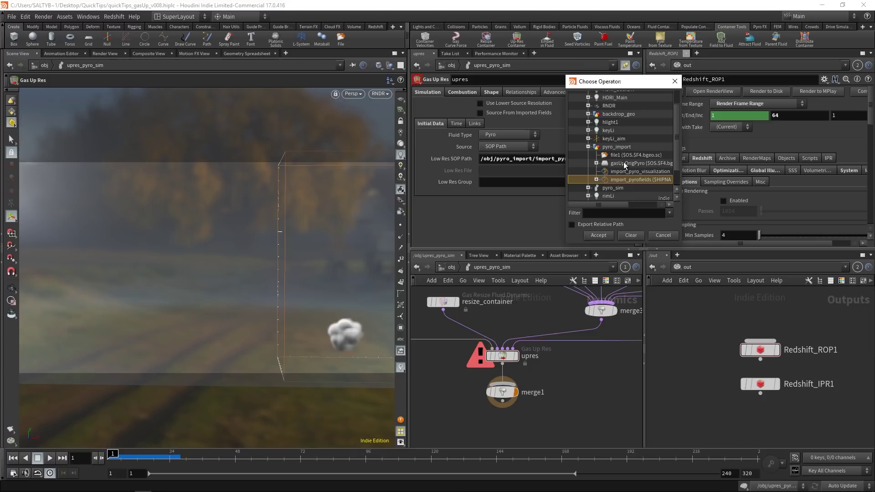
{"action": "left_click", "coordinate": [619, 155]}
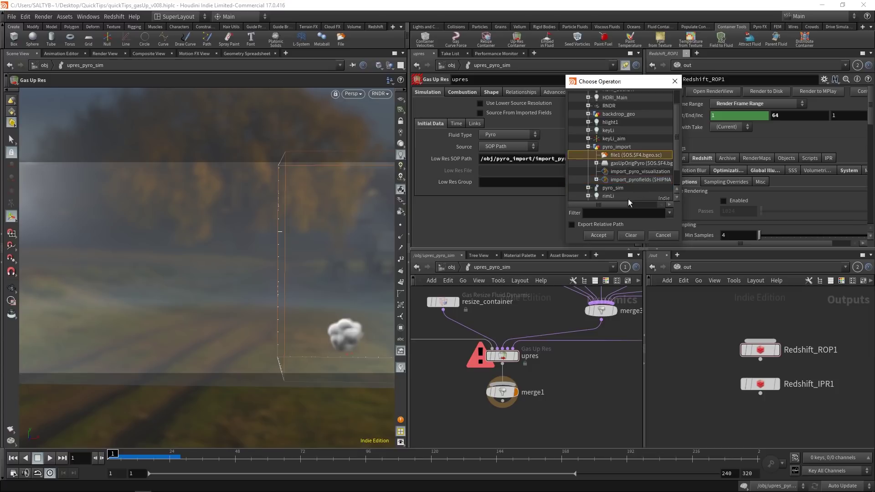
{"action": "left_click", "coordinate": [598, 235]}
- Inside pyro_import, add a null below file1 and rename it LOWRES_OUT
{"action": "key", "text": "u"}
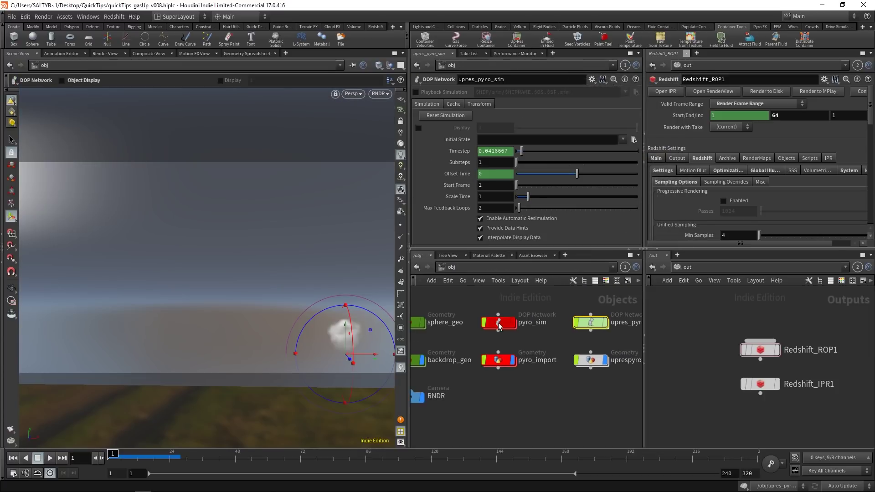
{"action": "double_click", "coordinate": [498, 360]}
{"action": "left_click", "coordinate": [501, 380]}
{"action": "key", "text": "Tab"}
{"action": "type", "text": "n"}
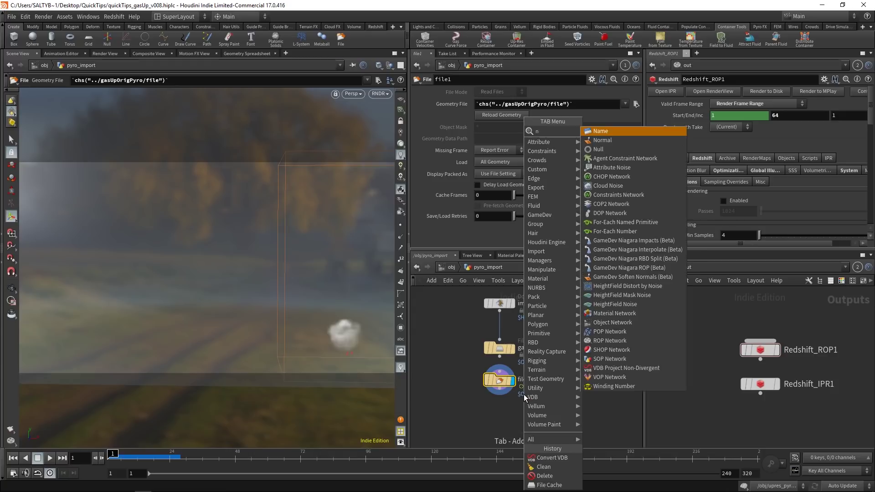
{"action": "type", "text": "ull"}
{"action": "key", "text": "Return"}
{"action": "double_click", "coordinate": [524, 414]}
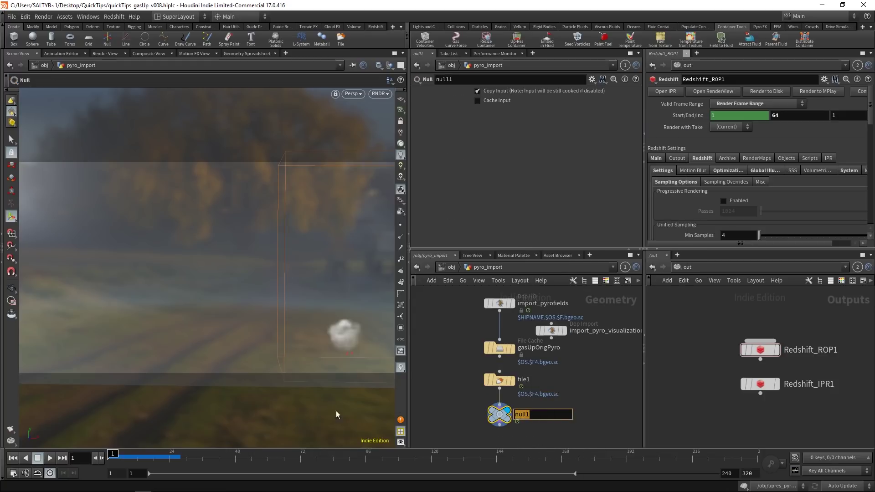
{"action": "key", "text": "BackSpace"}
{"action": "type", "text": "LOWRES_OUT"}
{"action": "key", "text": "Return"}
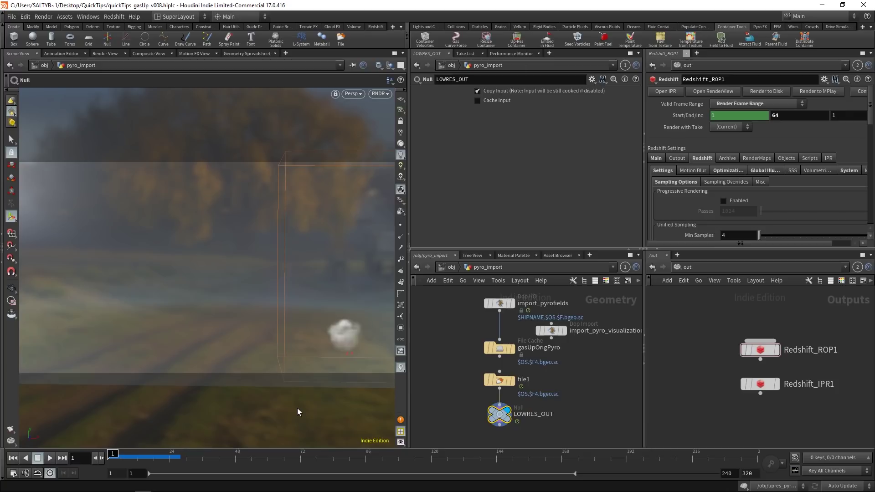
- Return to /obj and select the upres_pyro_sim network
{"action": "left_click", "coordinate": [451, 268]}
{"action": "left_click", "coordinate": [448, 266]}
{"action": "left_click", "coordinate": [592, 325]}
- Set the upres node's Low Res SOP Path to /obj/pyro_import/LOWRES_OUT
{"action": "double_click", "coordinate": [593, 324]}
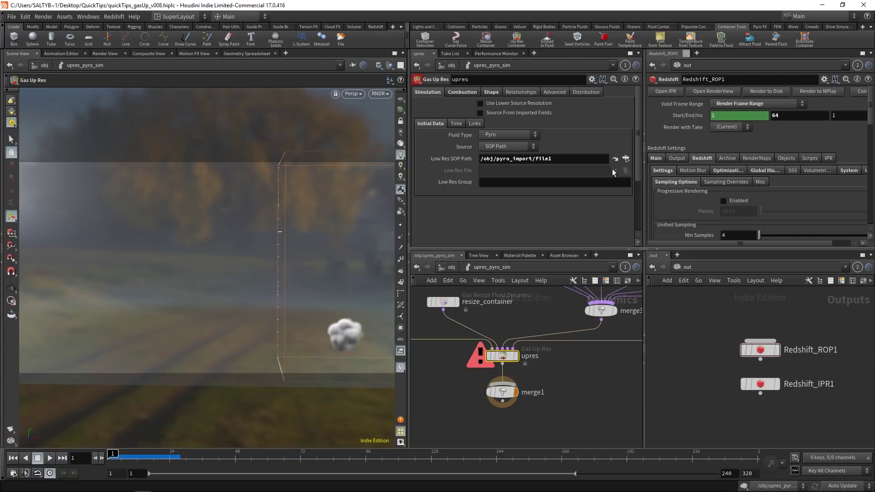
{"action": "left_click", "coordinate": [626, 158]}
{"action": "double_click", "coordinate": [627, 158]}
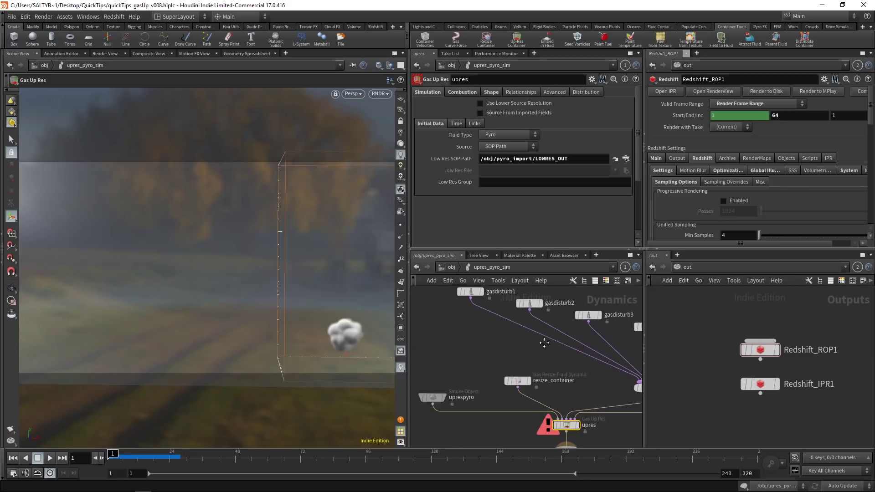
- Set the uprespyro smoke object's Division Size to .03, then return to /obj
{"action": "left_click", "coordinate": [489, 365]}
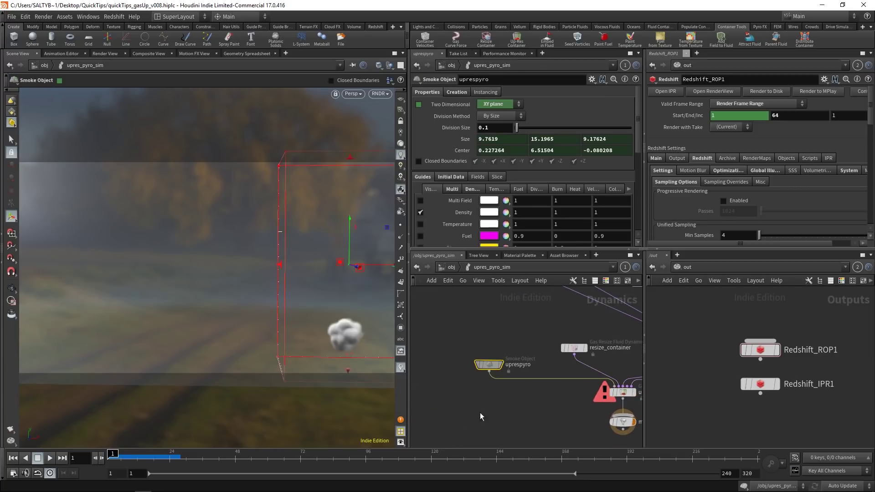
{"action": "double_click", "coordinate": [487, 128]}
{"action": "type", "text": ".03"}
{"action": "key", "text": "Return"}
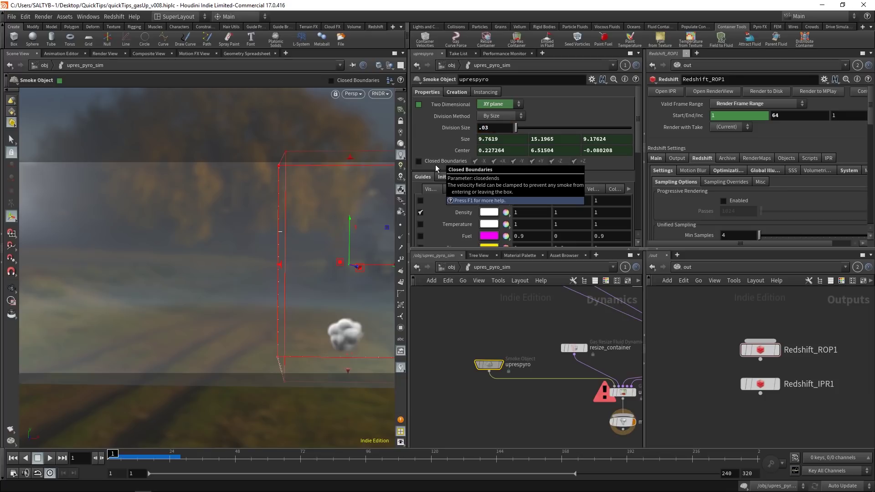
{"action": "left_click", "coordinate": [452, 267]}
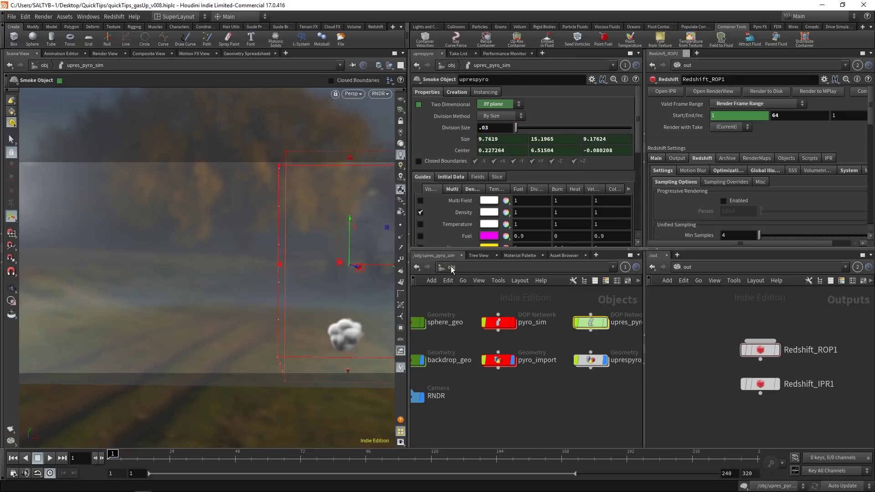
- Inside uprespyro_import, add a displayed Delete node (delete1) under import_uprespyrofields
{"action": "middle_click_drag", "start_coordinate": [568, 377], "coordinate": [529, 382]}
{"action": "double_click", "coordinate": [553, 365]}
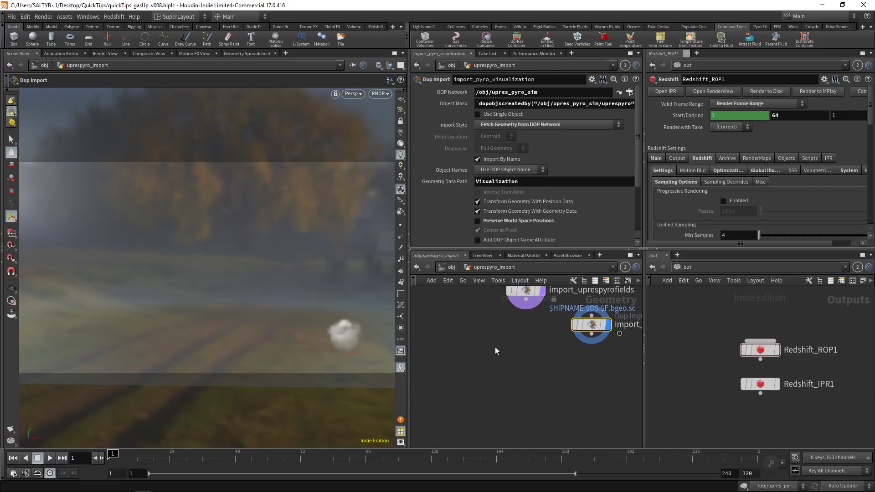
{"action": "key", "text": "Tab"}
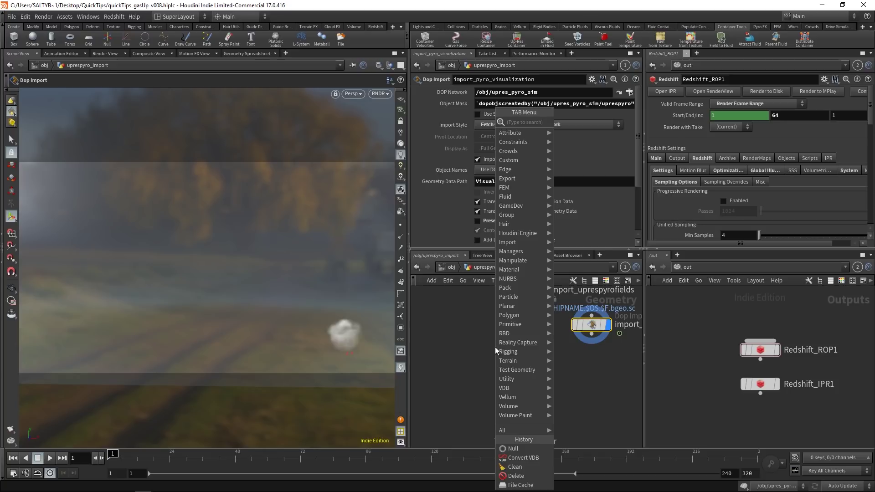
{"action": "type", "text": "delete"}
{"action": "key", "text": "Return"}
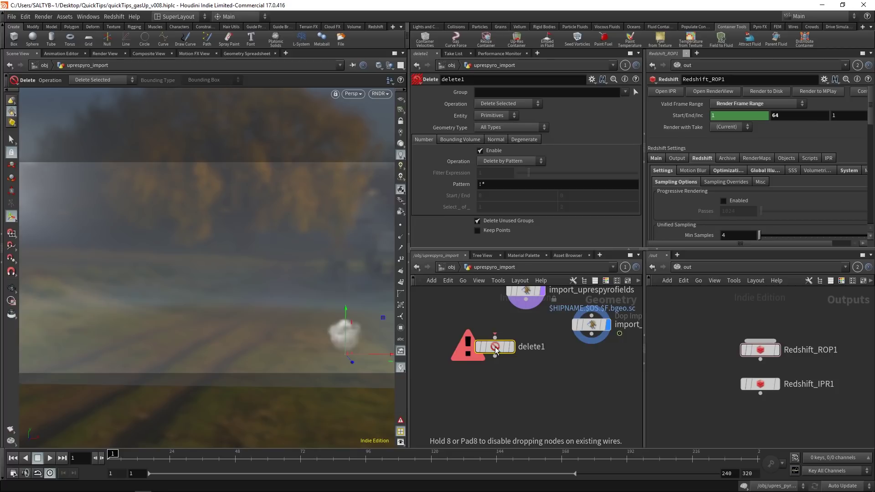
{"action": "left_click", "coordinate": [539, 353]}
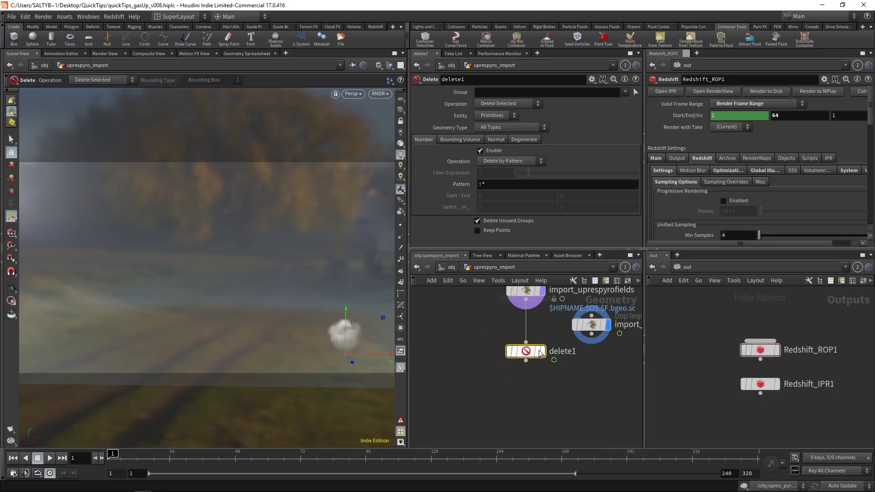
{"action": "left_click", "coordinate": [542, 352]}
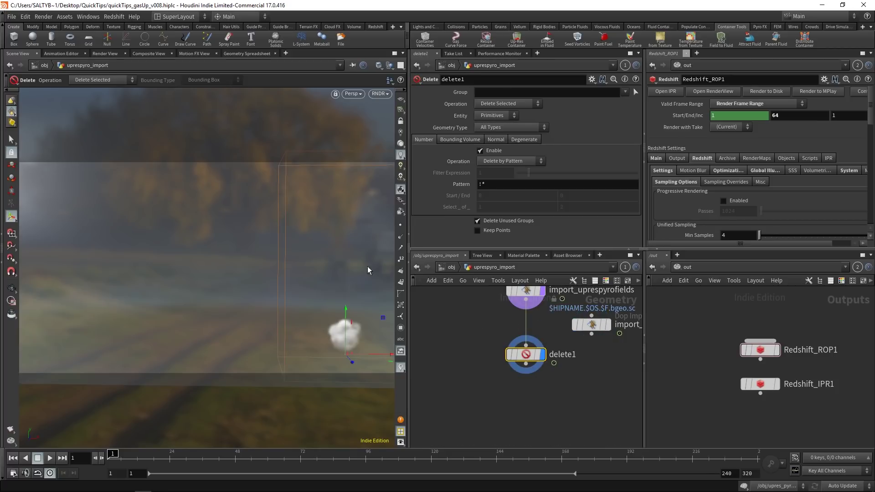
{"action": "left_click", "coordinate": [625, 93]}
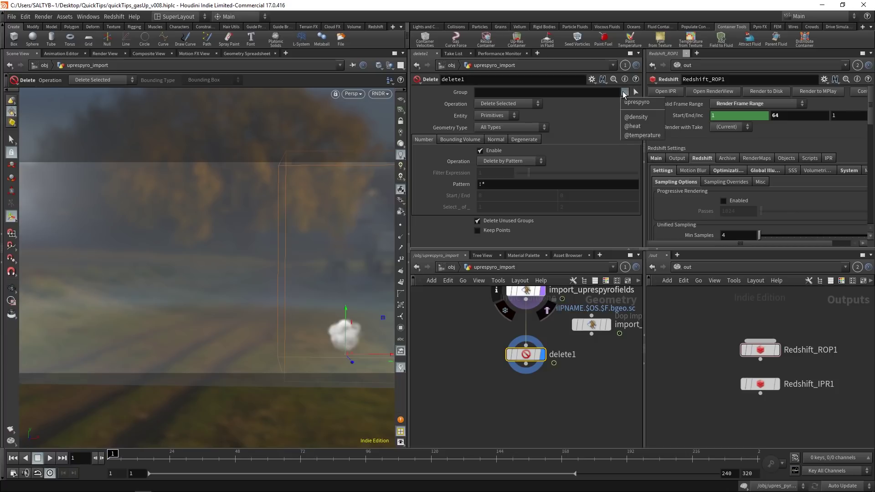
{"action": "left_click", "coordinate": [637, 126]}
{"action": "left_click", "coordinate": [625, 93]}
{"action": "left_click", "coordinate": [638, 135]}
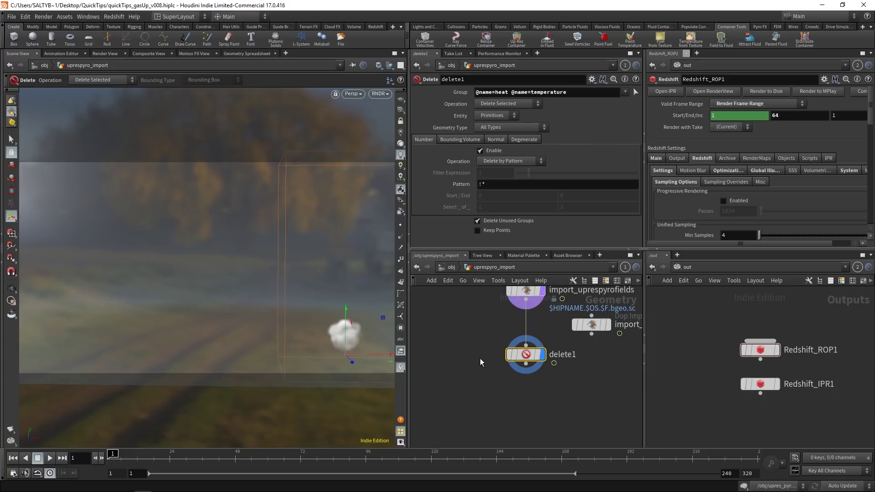
{"action": "left_click_drag", "start_coordinate": [475, 338], "coordinate": [543, 396]}
{"action": "key", "text": "Tab"}
- Create clean1 below delete1 with unused-point, degenerate-primitive and NaN removal turned off
{"action": "type", "text": "clean"}
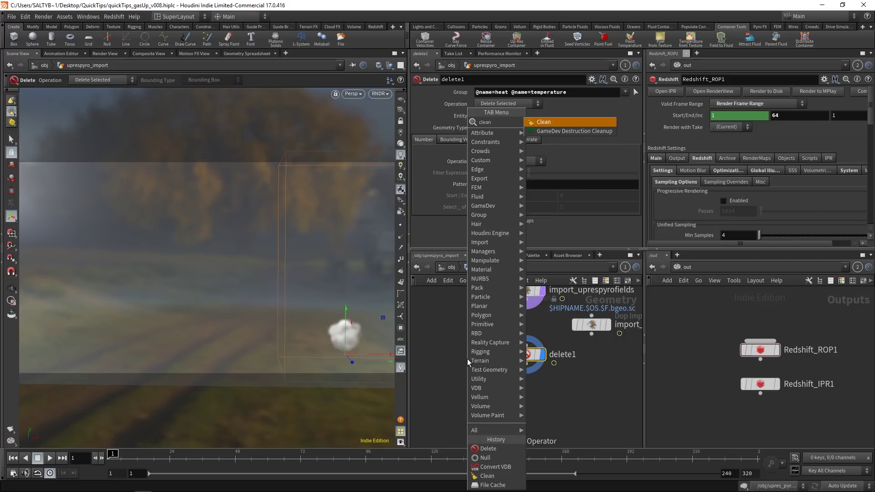
{"action": "key", "text": "Return"}
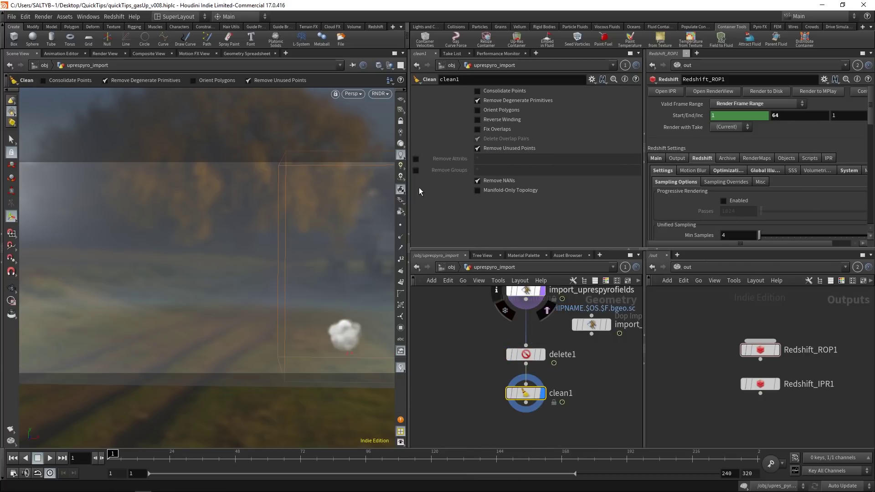
{"action": "left_click", "coordinate": [509, 148]}
{"action": "left_click", "coordinate": [500, 101]}
{"action": "left_click", "coordinate": [499, 181]}
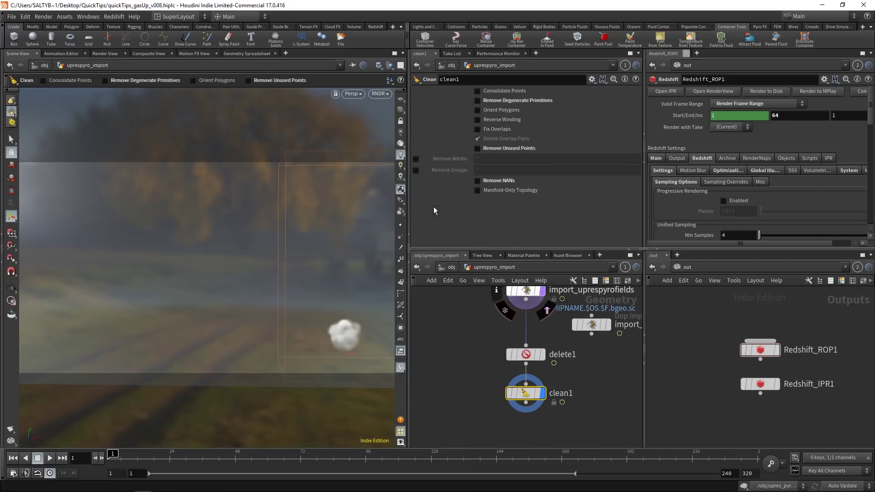
- Enable Remove Attribs on clean1 set to '* ^name', then check delete1's remaining density volume
{"action": "left_click", "coordinate": [416, 159]}
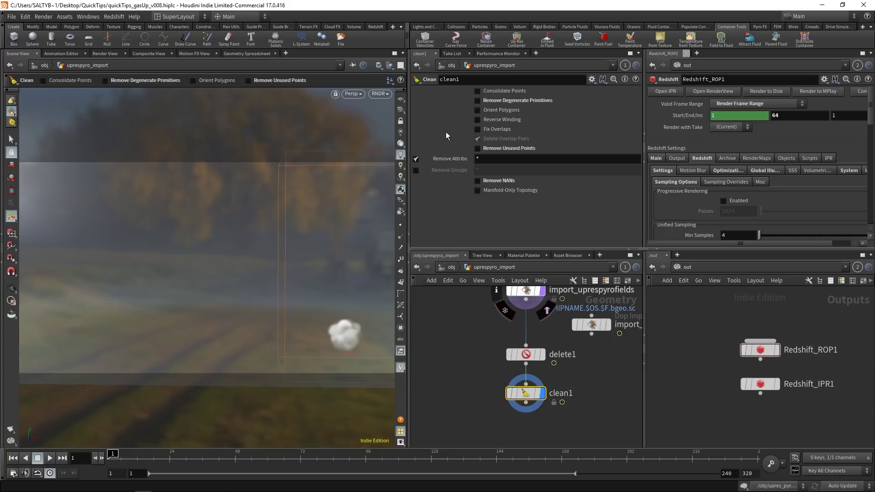
{"action": "left_click", "coordinate": [519, 158]}
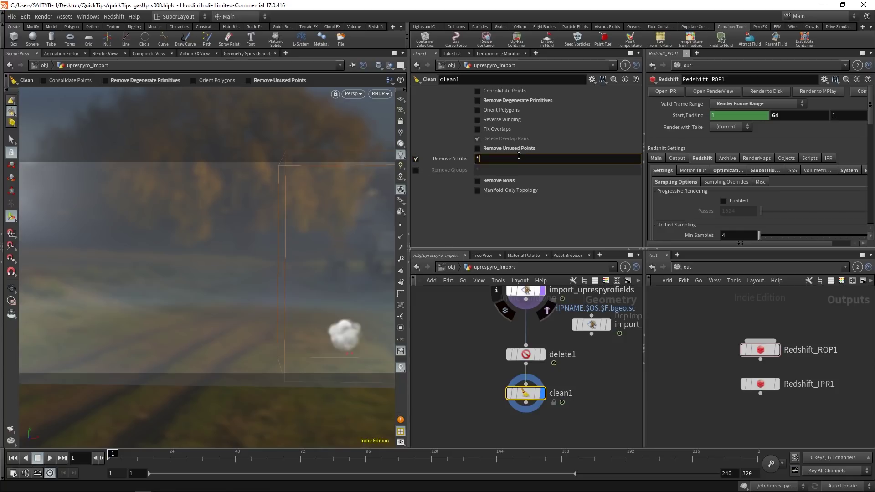
{"action": "type", "text": "^name"}
{"action": "key", "text": "Return"}
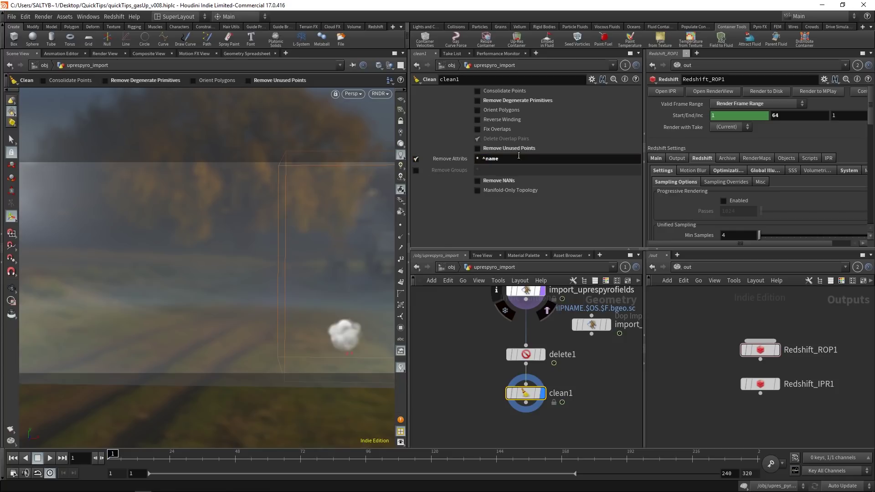
{"action": "middle_click", "coordinate": [527, 354]}
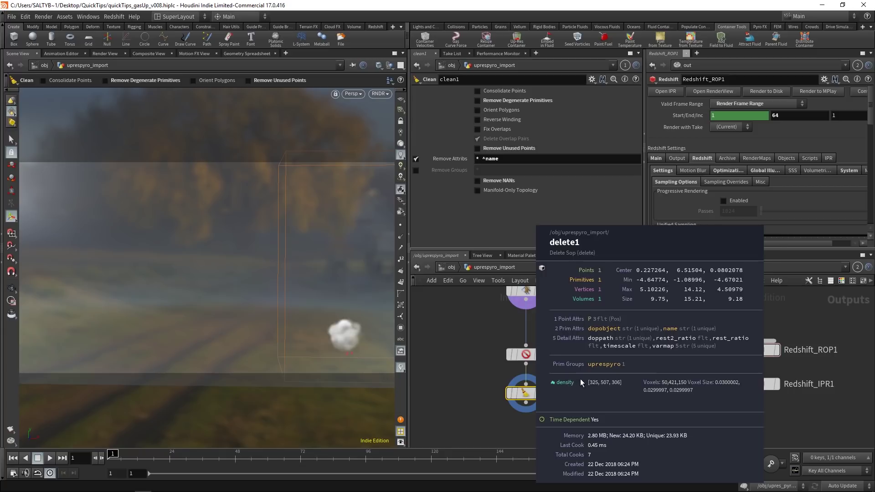
{"action": "middle_click_drag", "start_coordinate": [535, 419], "coordinate": [542, 373]}
- Add a Convert VDB node below clean1 with Convert To set to VDB, and inspect its output
{"action": "key", "text": "Tab"}
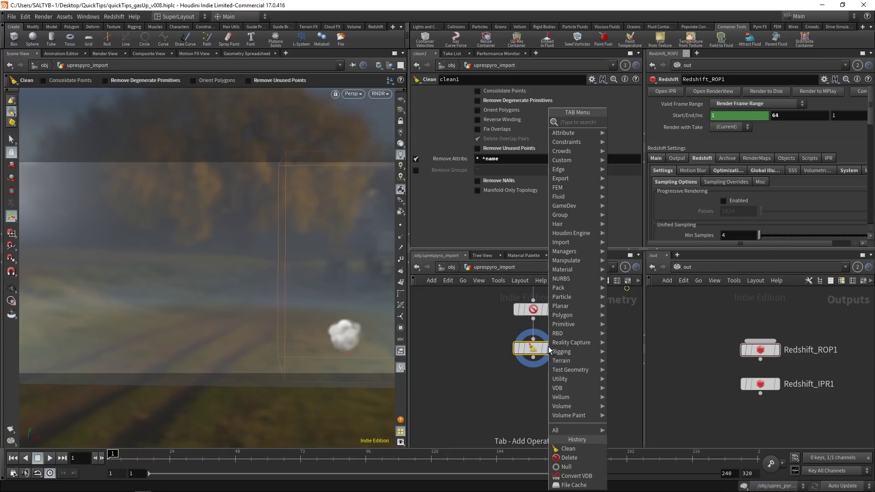
{"action": "type", "text": "conv"}
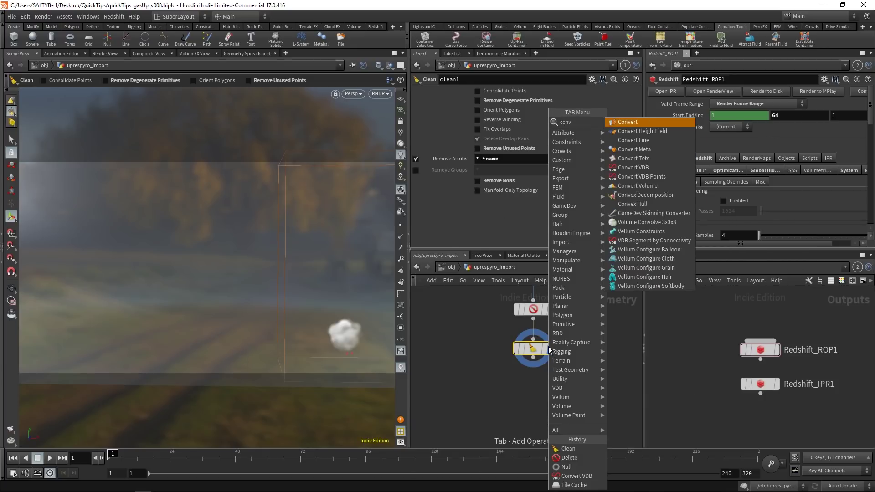
{"action": "type", "text": "et"}
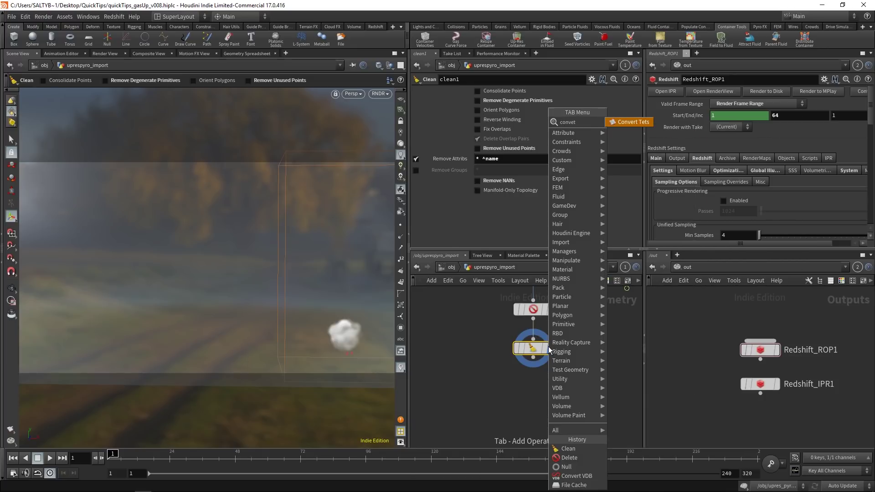
{"action": "key", "text": "BackSpace"}
{"action": "type", "text": "rt"}
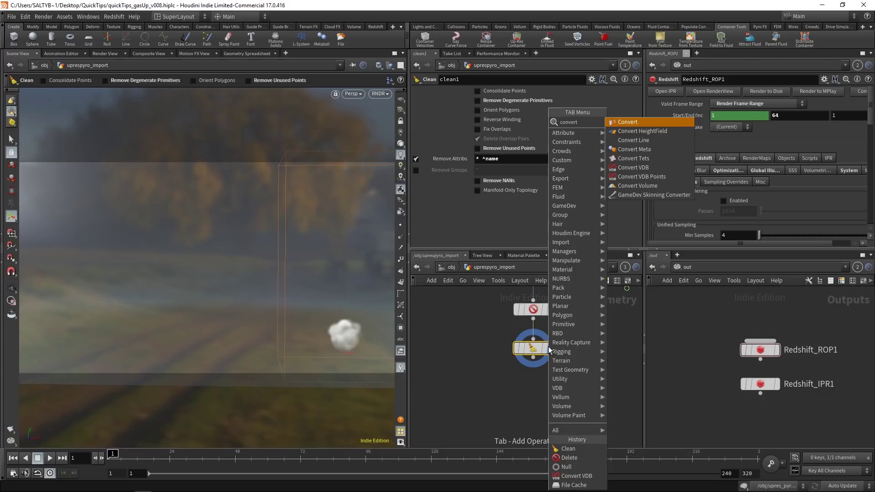
{"action": "key", "text": "Down"}
{"action": "key", "text": "Down"}
{"action": "key", "text": "Down"}
{"action": "key", "text": "Down"}
{"action": "key", "text": "Down"}
{"action": "key", "text": "Return"}
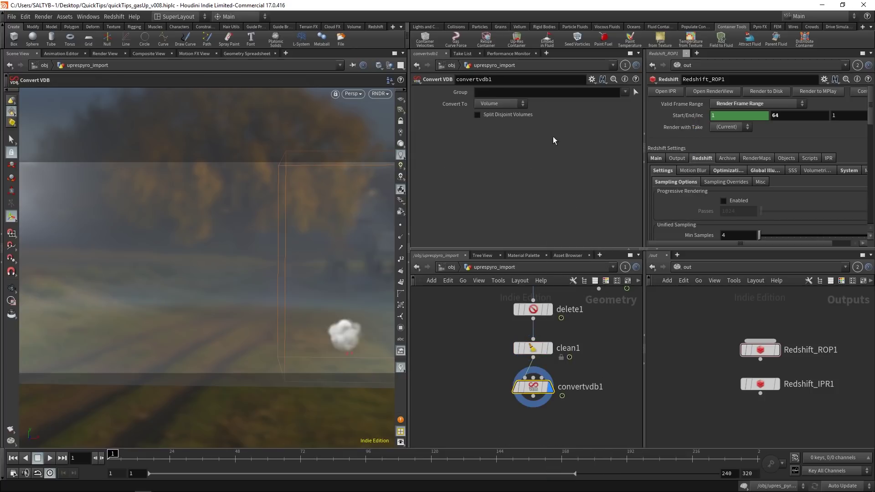
{"action": "left_click", "coordinate": [506, 104]}
{"action": "left_click", "coordinate": [495, 122]}
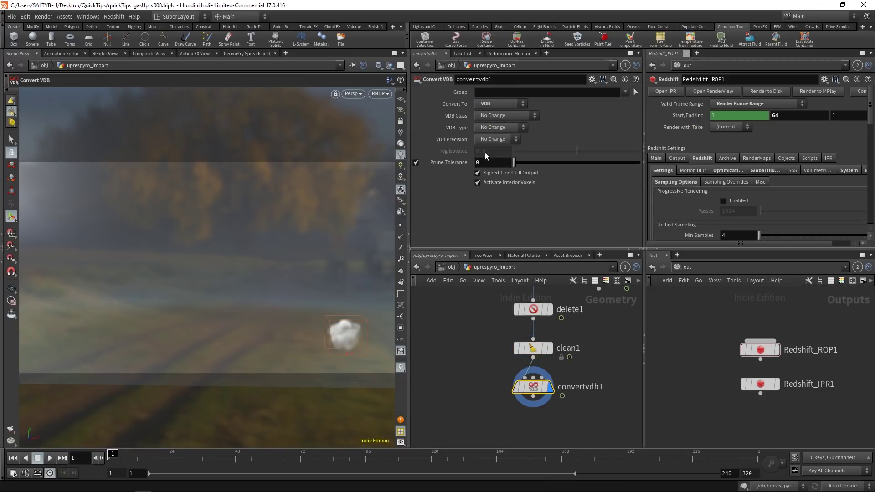
{"action": "middle_click", "coordinate": [536, 340]}
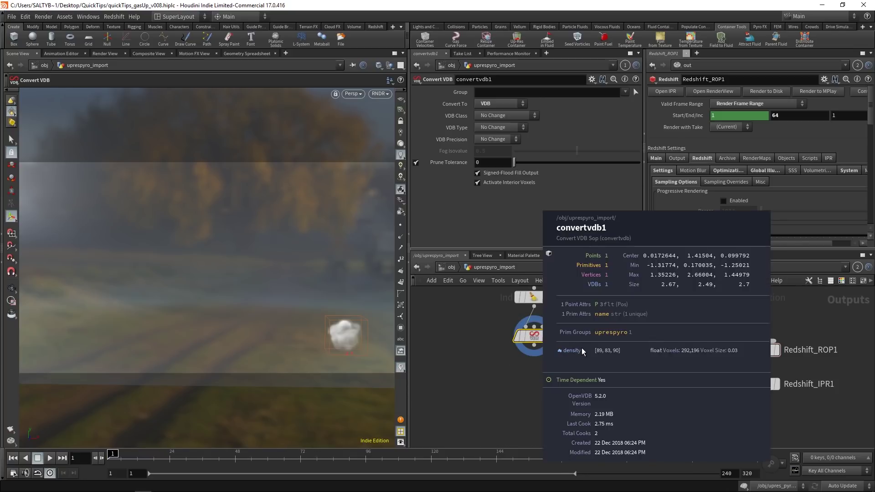
- Add a File Cache node below convertvdb1
{"action": "key", "text": "Tab"}
{"action": "type", "text": "file"}
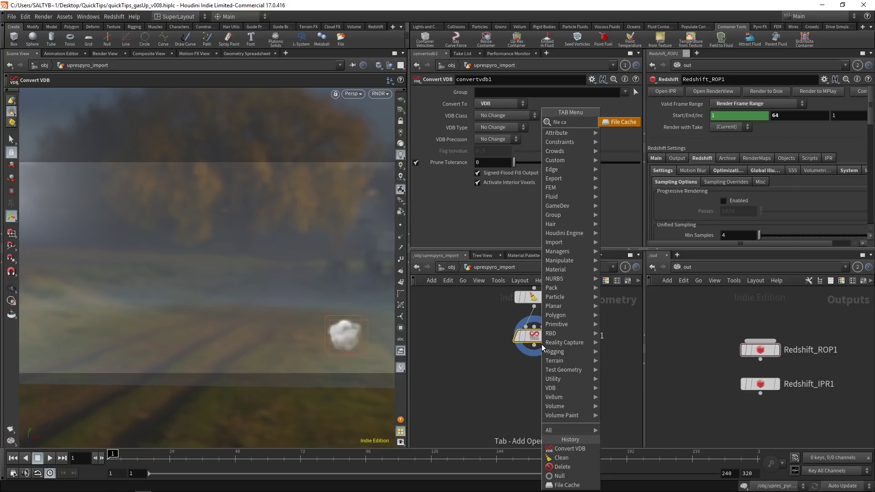
{"action": "key", "text": "Return"}
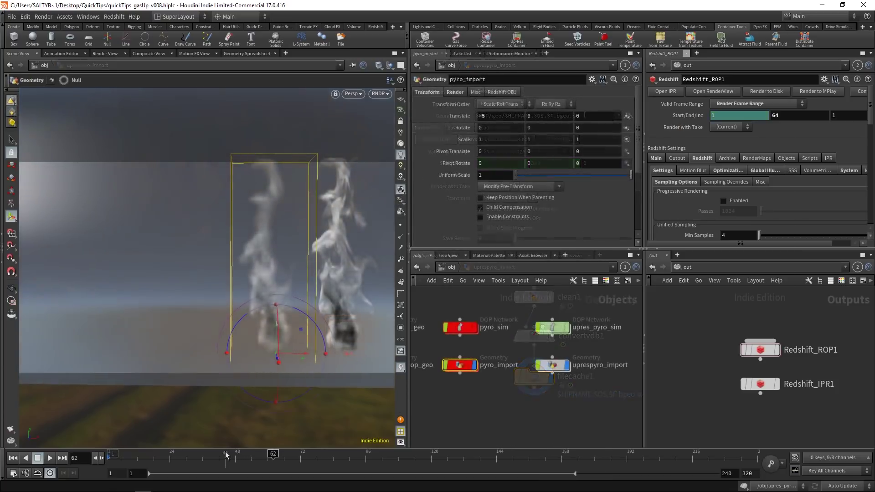
- Scrub the smoke simulation up to frame 42, then dive into the upres_pyro_sim DOP network
{"action": "left_click", "coordinate": [175, 455]}
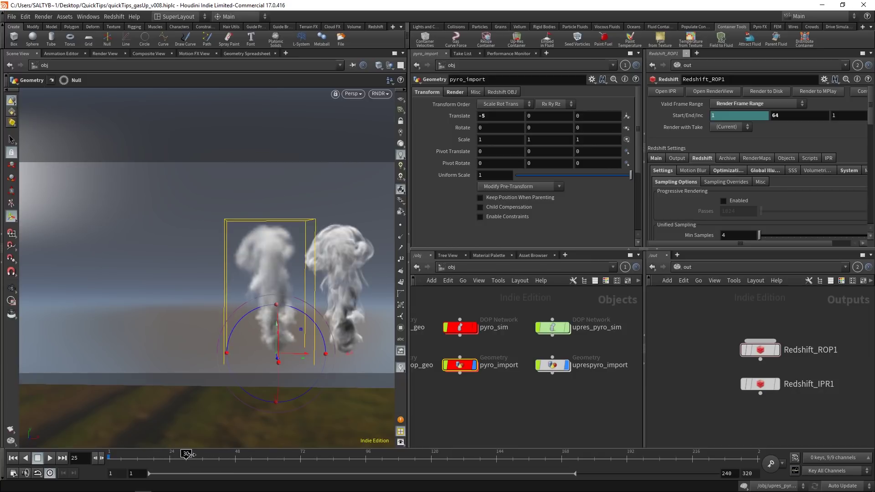
{"action": "left_click_drag", "start_coordinate": [187, 454], "coordinate": [259, 455]}
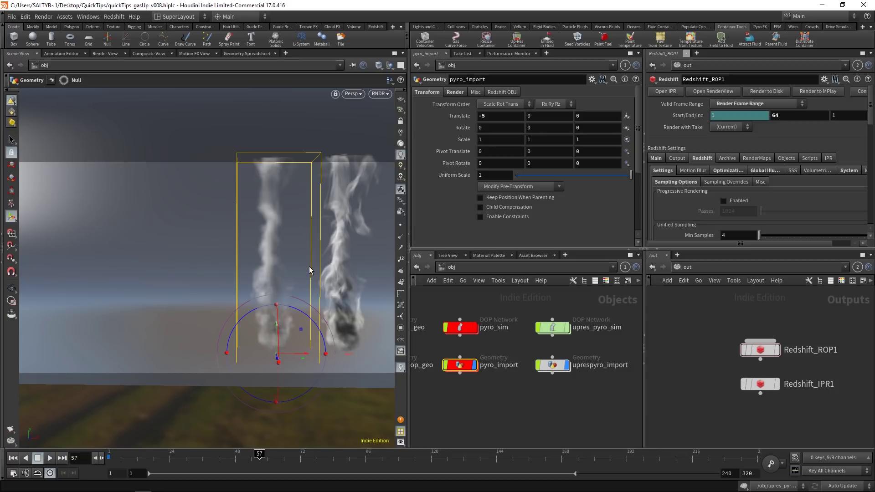
{"action": "double_click", "coordinate": [552, 328]}
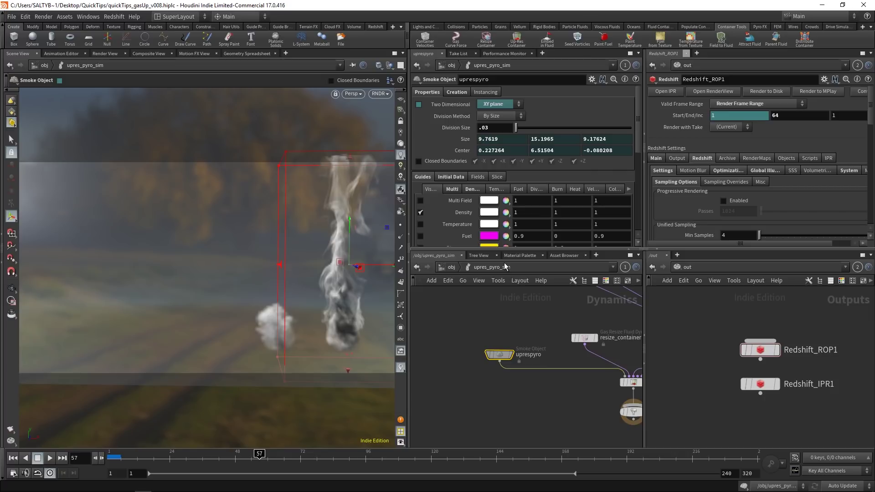
- Re-enter upres_pyro_sim and turn on Allow Editing of Contents for the upres Gas Up Res node
{"action": "left_click", "coordinate": [452, 268]}
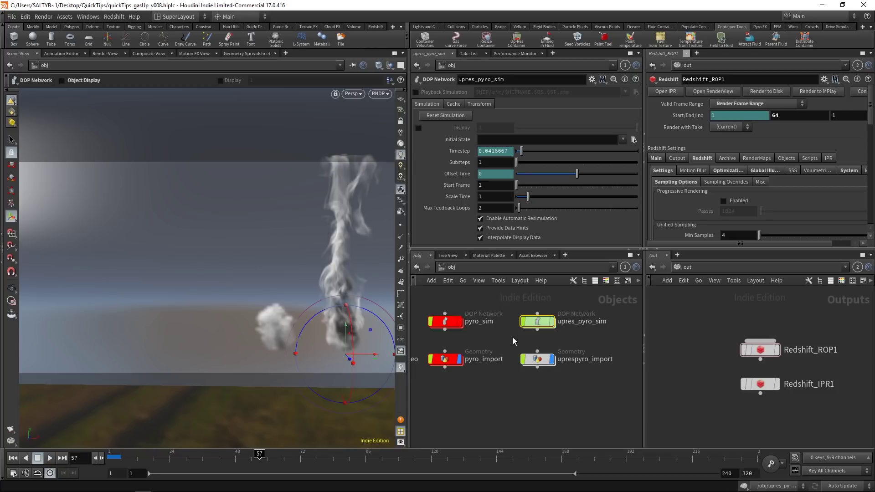
{"action": "double_click", "coordinate": [539, 323]}
{"action": "middle_click_drag", "start_coordinate": [542, 322], "coordinate": [426, 298]}
{"action": "scroll", "coordinate": [483, 362], "scroll_direction": "up", "scroll_amount": 4}
{"action": "left_click", "coordinate": [530, 360]}
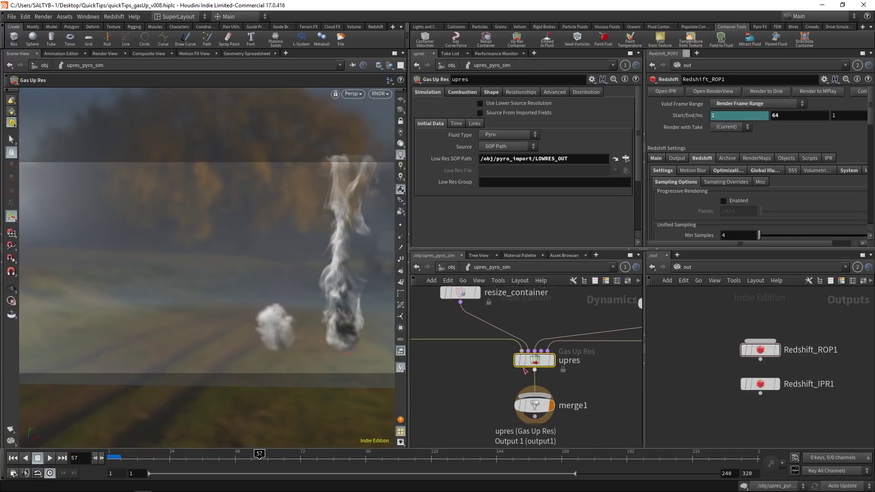
{"action": "mouse_move", "coordinate": [536, 361]}
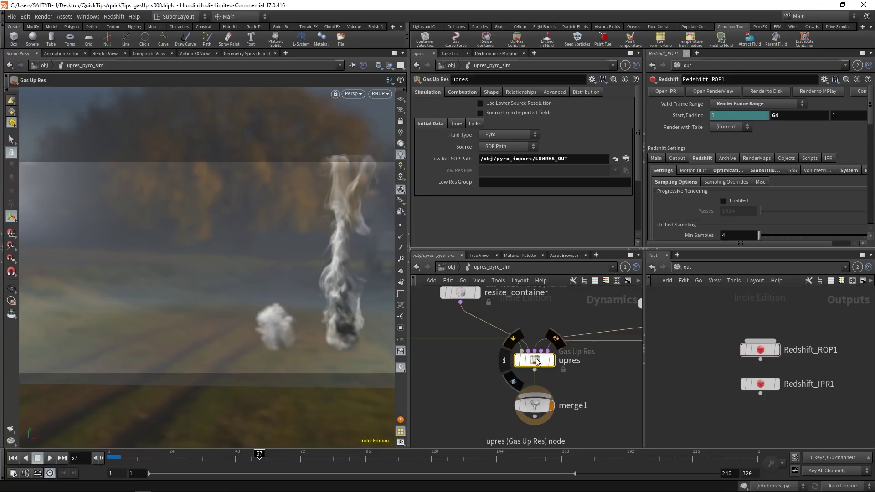
{"action": "right_click", "coordinate": [537, 362]}
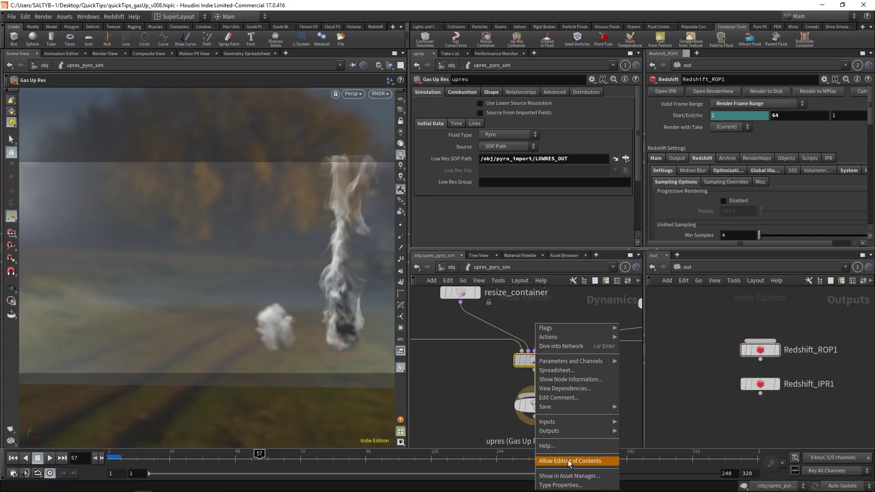
{"action": "left_click", "coordinate": [569, 461]}
- Inside upres, enable Use OpenCL on advect_density1, stop the cook, then reselect uprespyro in upres_pyro_sim
{"action": "double_click", "coordinate": [524, 359]}
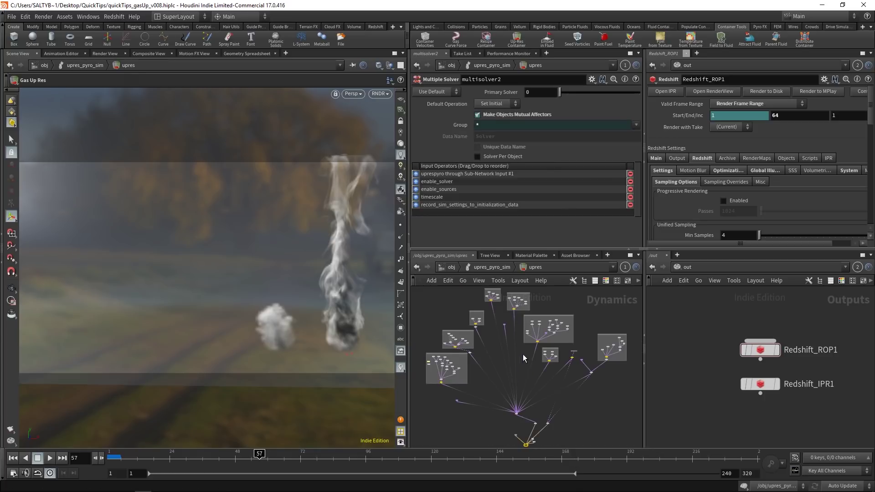
{"action": "middle_click_drag", "start_coordinate": [523, 354], "coordinate": [491, 352]}
{"action": "scroll", "coordinate": [491, 353], "scroll_direction": "up", "scroll_amount": 5}
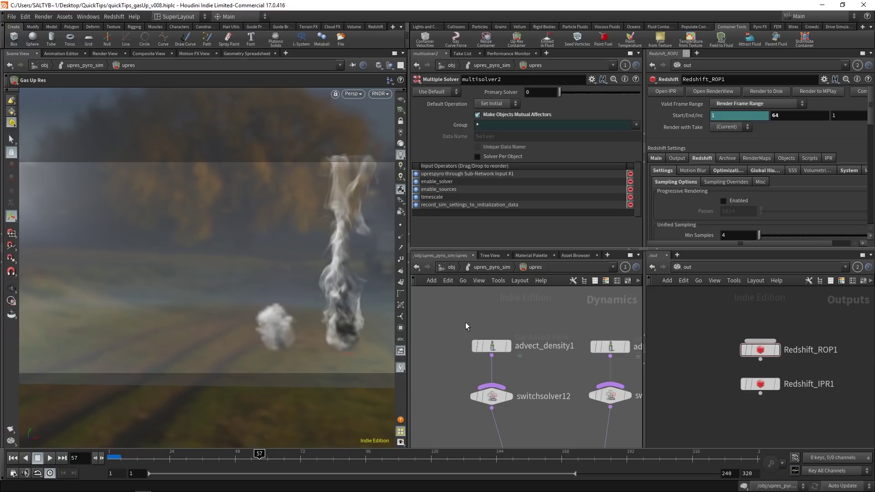
{"action": "left_click", "coordinate": [492, 345]}
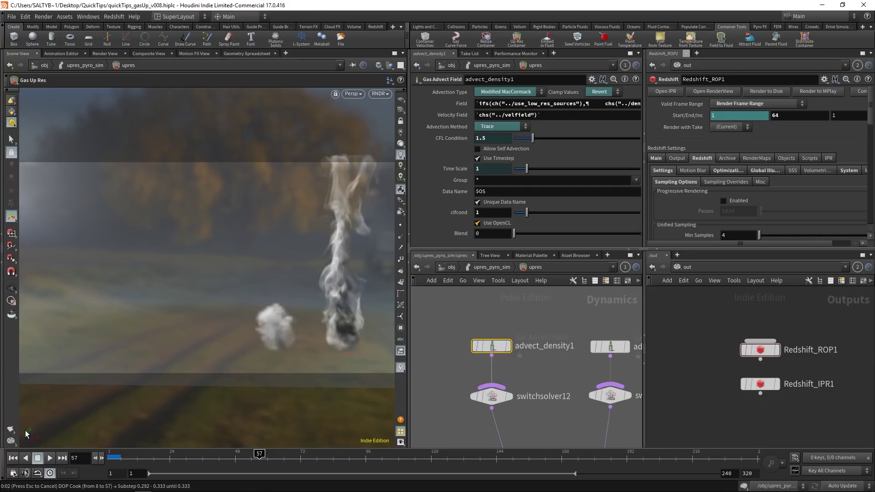
{"action": "key", "text": "Escape"}
{"action": "left_click", "coordinate": [12, 458]}
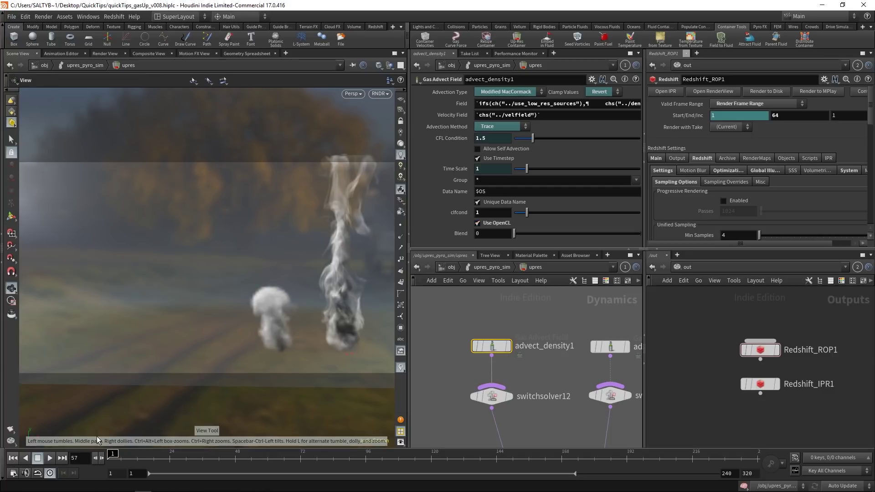
{"action": "left_click", "coordinate": [485, 268]}
{"action": "left_click", "coordinate": [457, 354]}
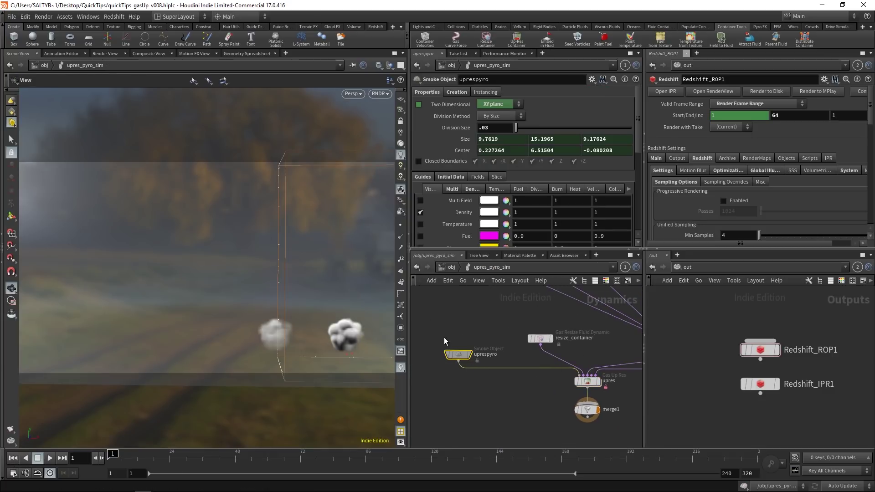